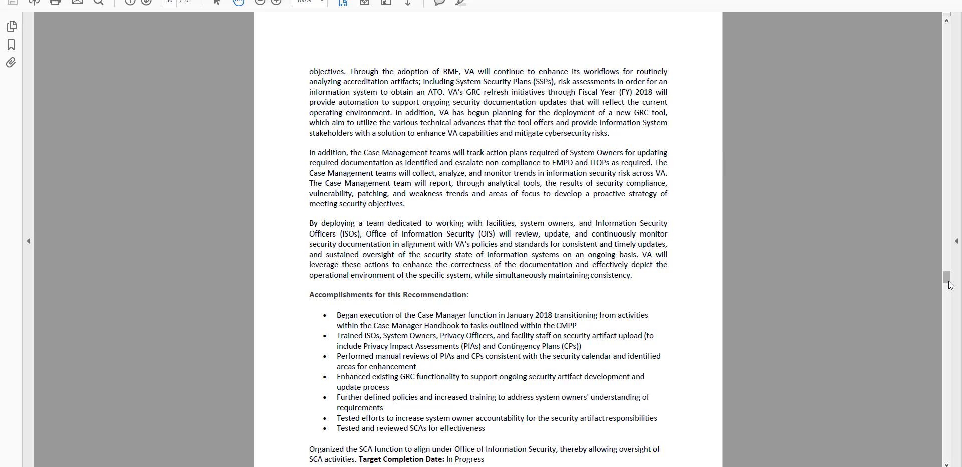
# Go back in the audit report PDF to the page 11 findings on unmonitored interconnections and network monitoring.
pyautogui.moveTo(948, 283); pyautogui.dragTo(960, 171)
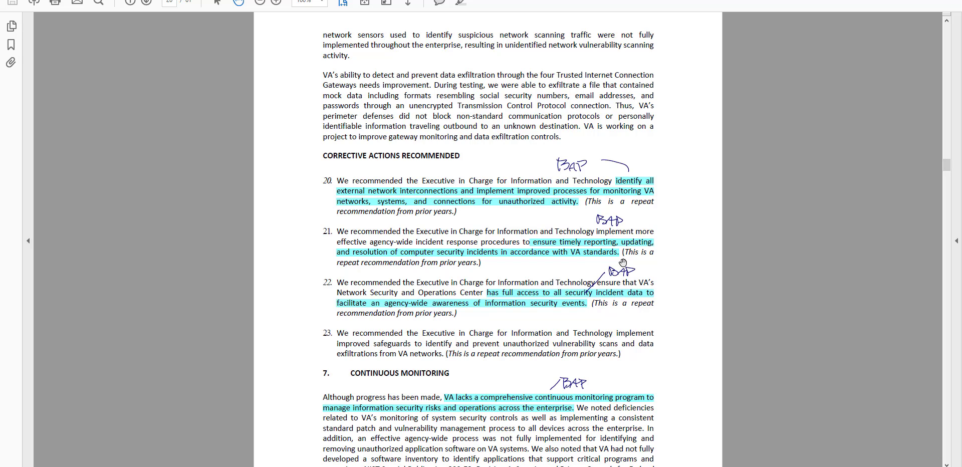
pyautogui.scroll(6, 626, 268)
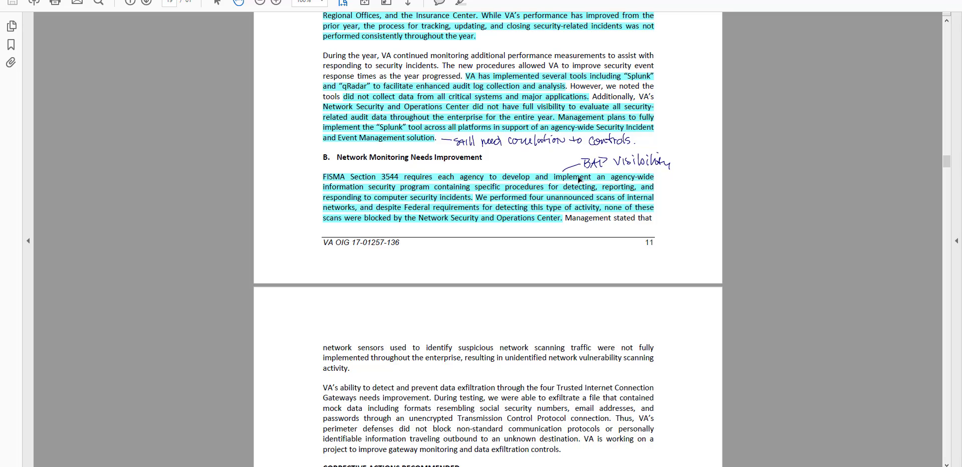
pyautogui.scroll(6, 578, 179)
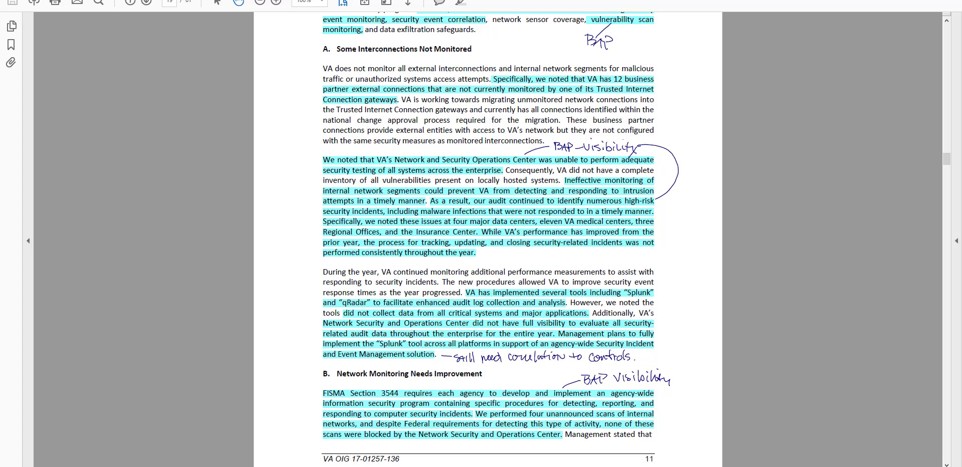
# Switch to the Opportunity Analysis presentation in PowerPoint and review the VA OIG analysis table rows for pages 11 and 12.
pyautogui.click(696, 466)
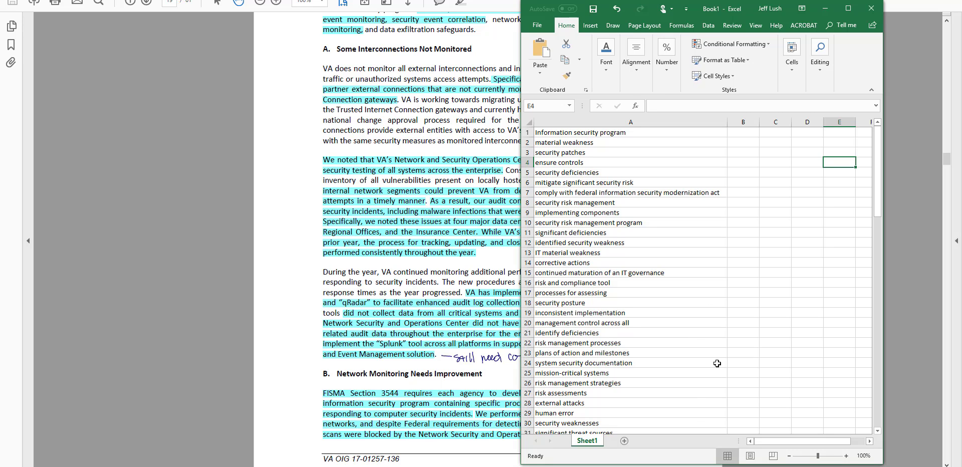
pyautogui.click(720, 466)
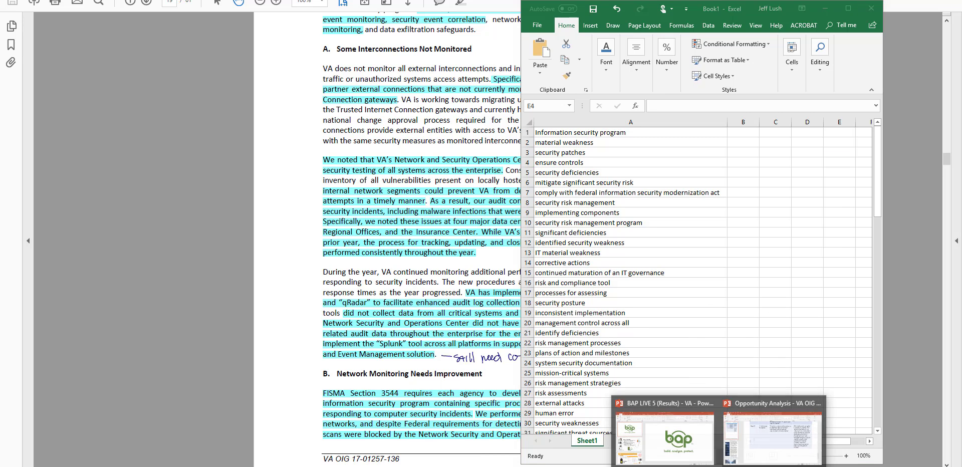
pyautogui.click(767, 444)
pyautogui.scroll(1, 577, 184)
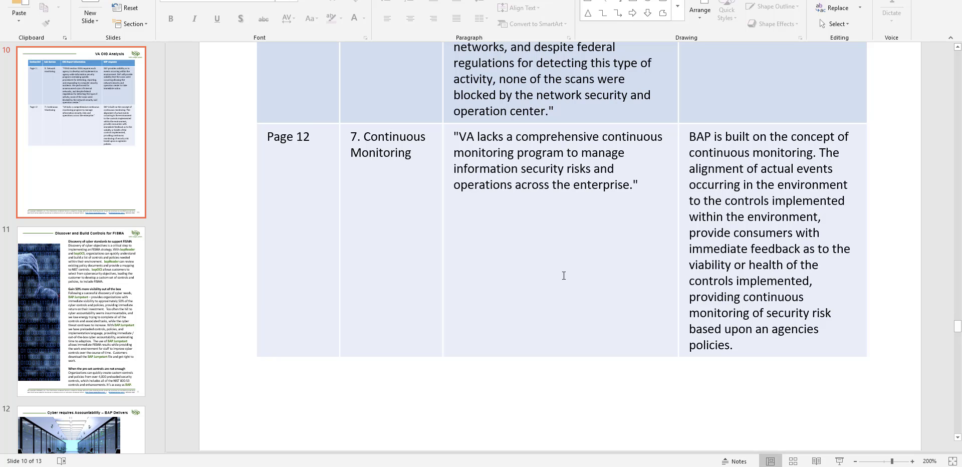
pyautogui.scroll(4, 563, 275)
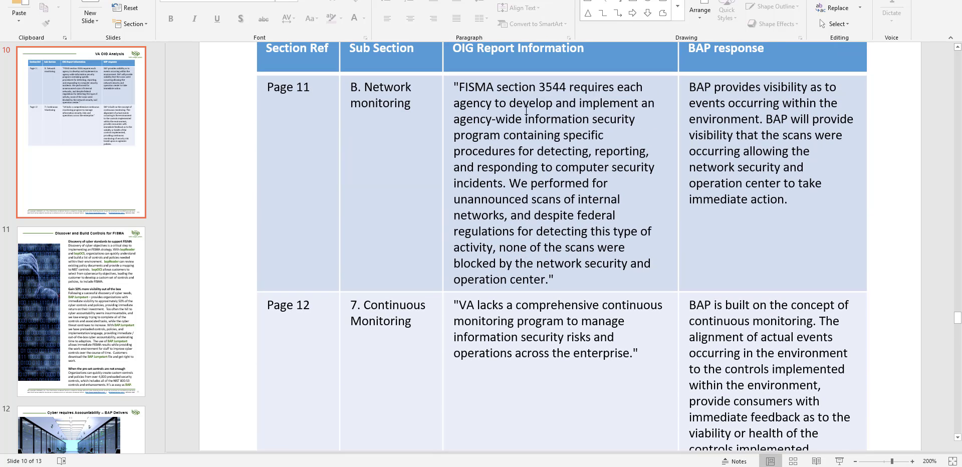
pyautogui.scroll(1, 558, 177)
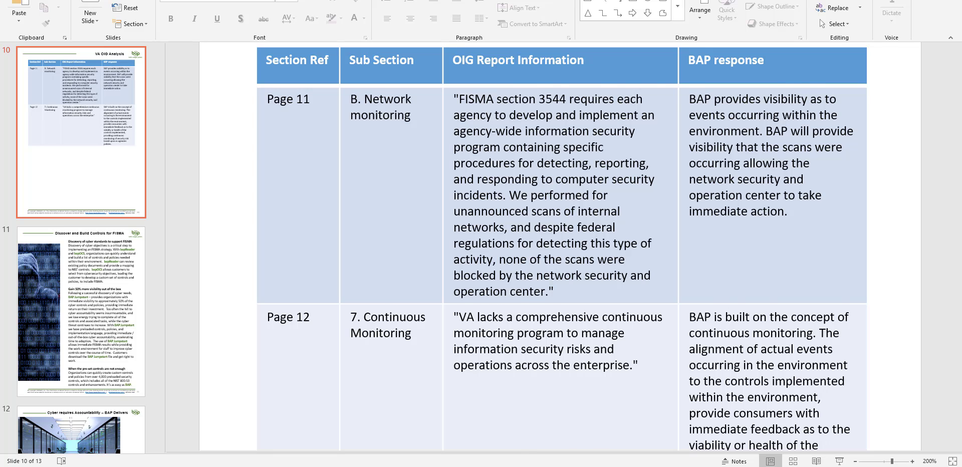
# Return to the audit report PDF and read the corrective actions and the section 7 Continuous Monitoring finding on page 12.
pyautogui.click(741, 466)
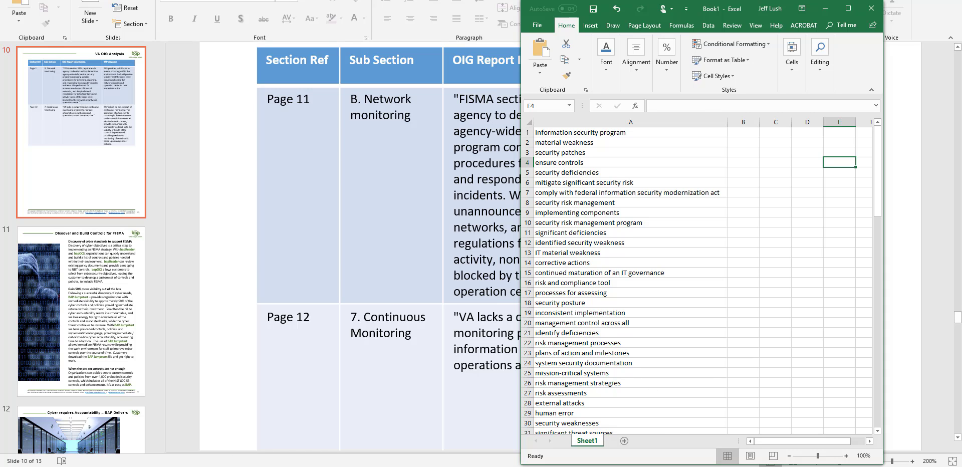
pyautogui.click(741, 466)
pyautogui.scroll(-7, 513, 329)
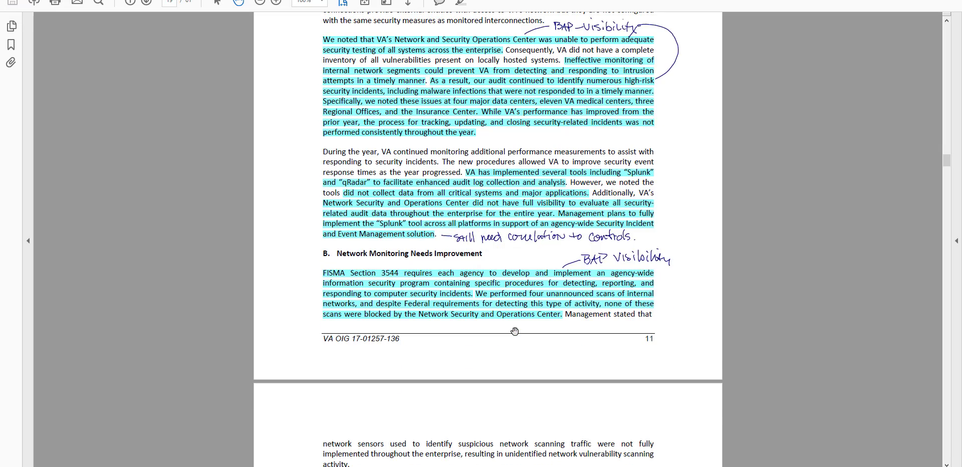
pyautogui.scroll(-10, 523, 335)
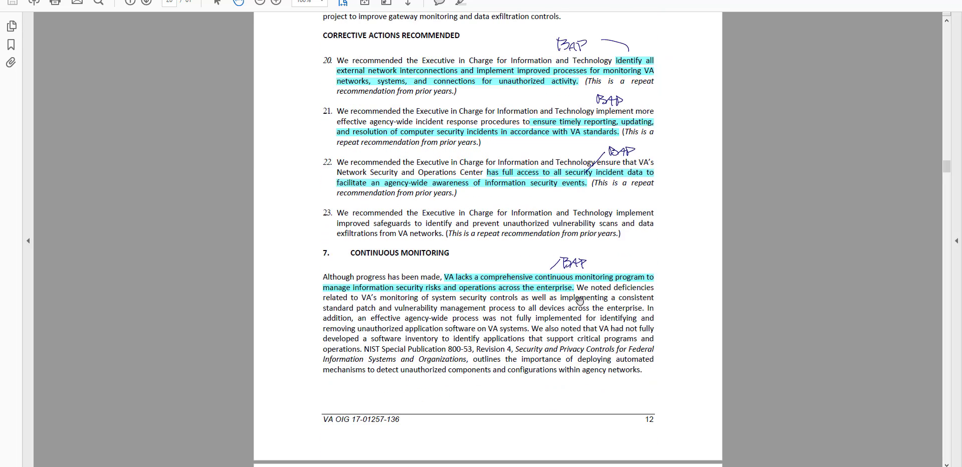
# Switch to the Excel workbook and look through the whole list of security phrases in column A.
pyautogui.hotkey('alt', 'Tab')
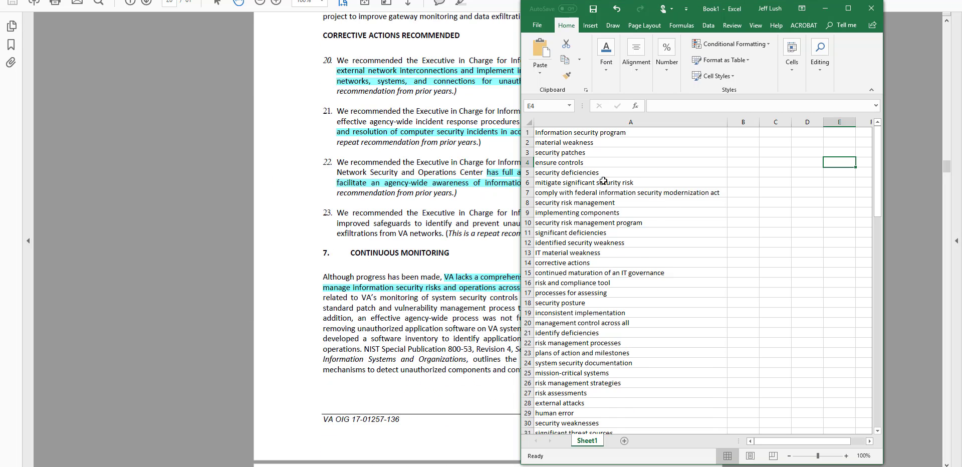
pyautogui.click(575, 163)
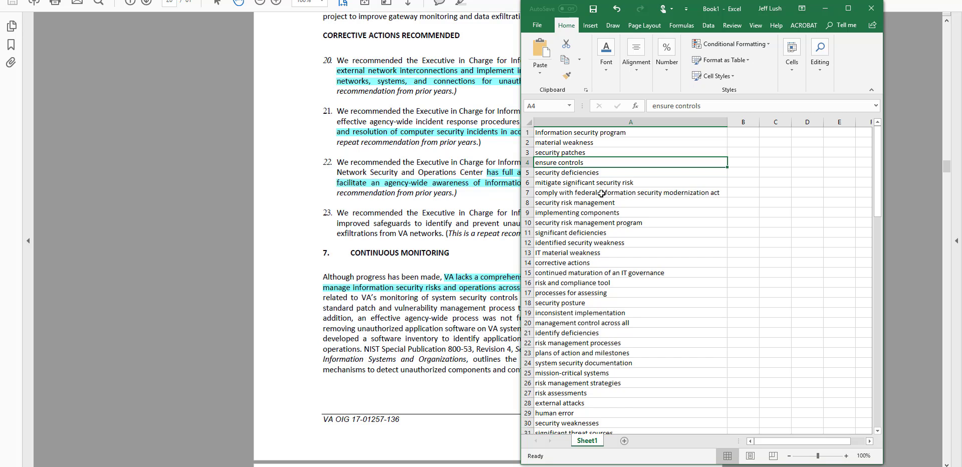
pyautogui.scroll(-13, 641, 283)
pyautogui.scroll(-11, 642, 285)
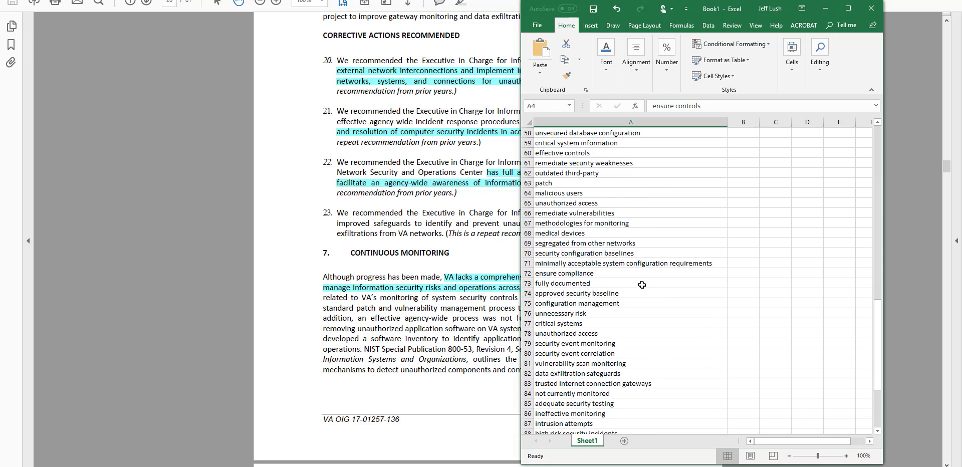
pyautogui.scroll(15, 642, 285)
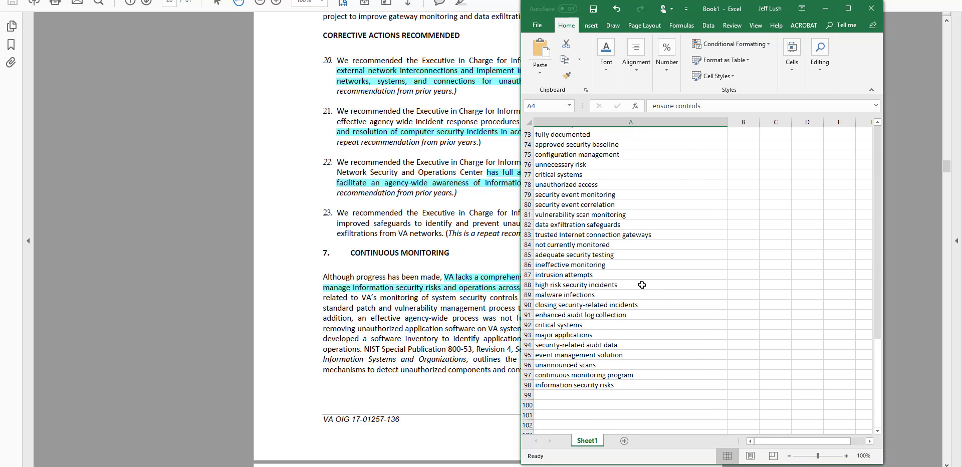
pyautogui.scroll(9, 642, 285)
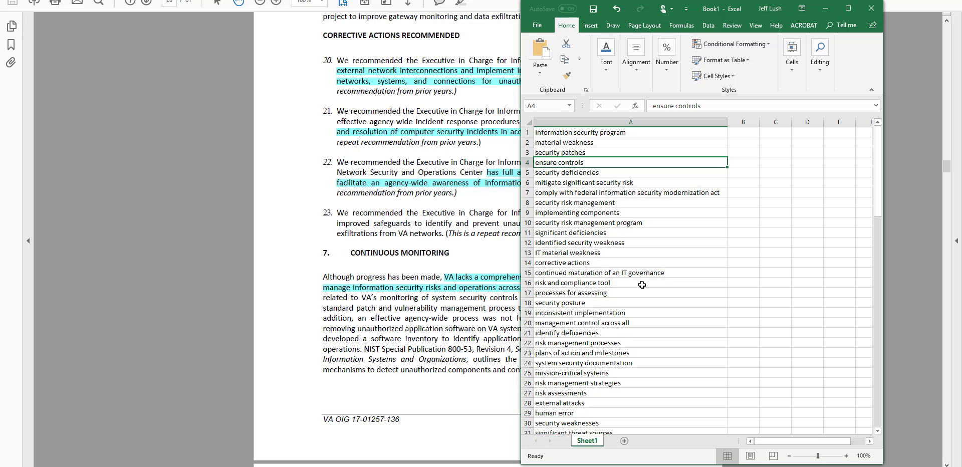
pyautogui.click(594, 174)
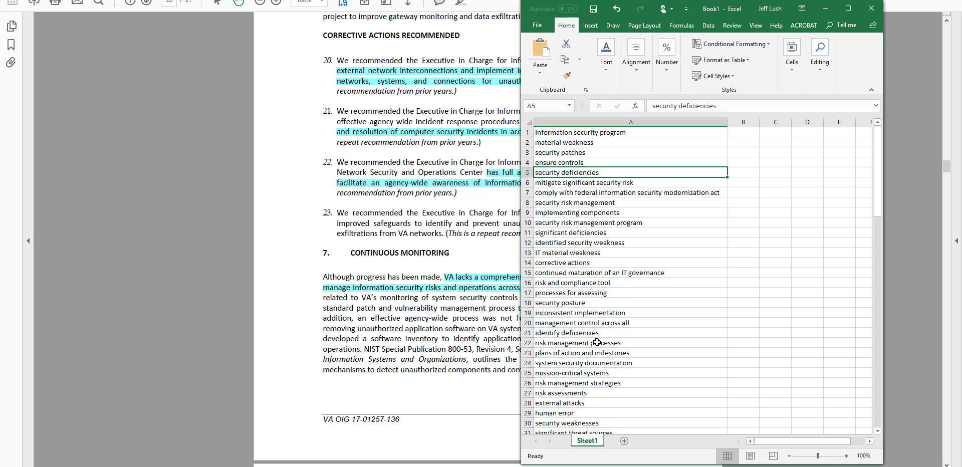
# Widen the workbook window and sort the entire sheet by the cell values of column A, from A to Z, without headers.
pyautogui.click(530, 122)
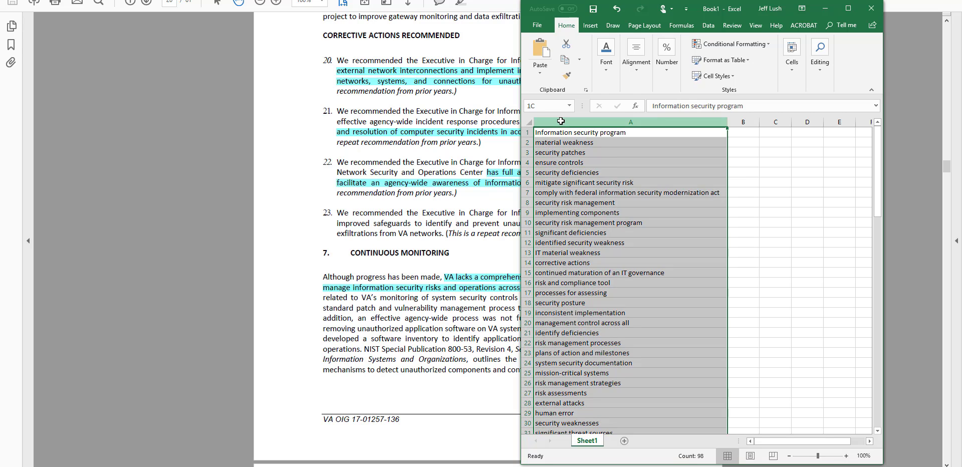
pyautogui.click(530, 122)
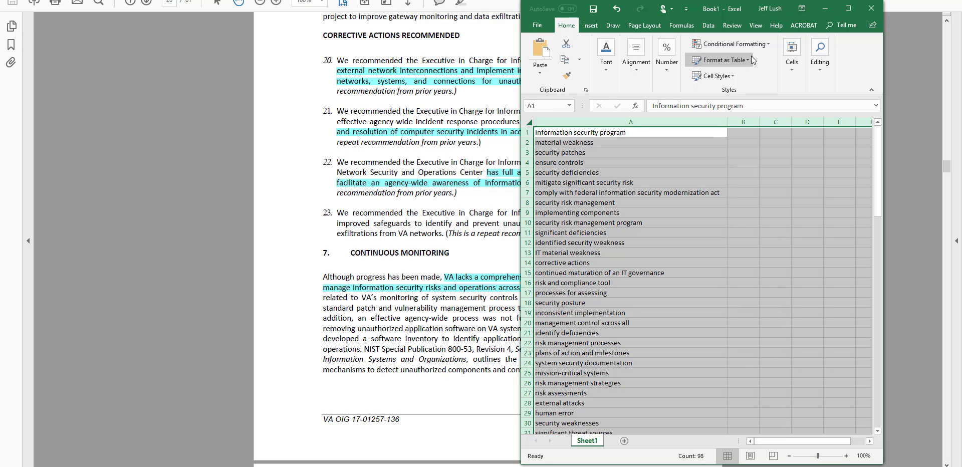
pyautogui.click(847, 8)
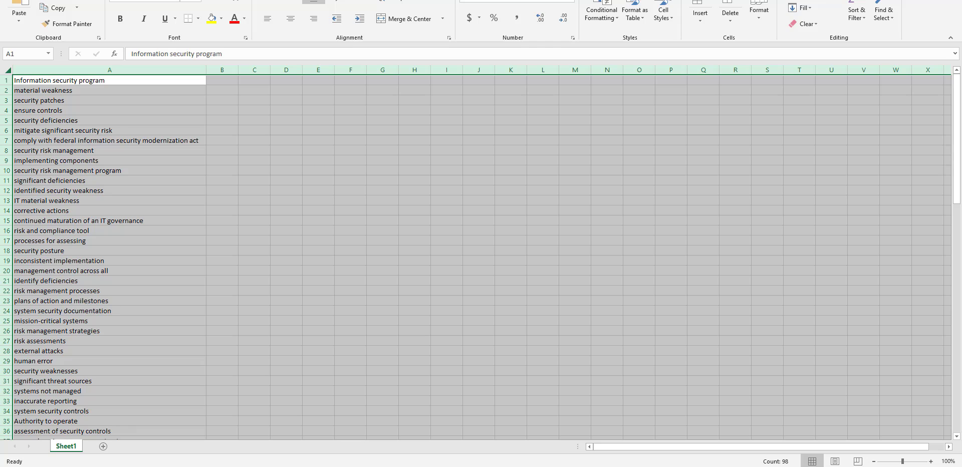
pyautogui.click(208, 0)
pyautogui.click(927, 0)
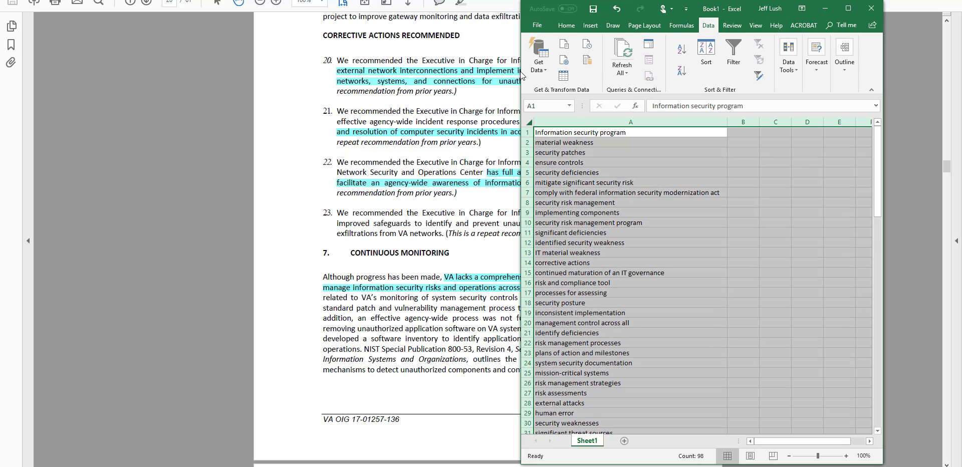
pyautogui.moveTo(521, 75); pyautogui.dragTo(25, 76)
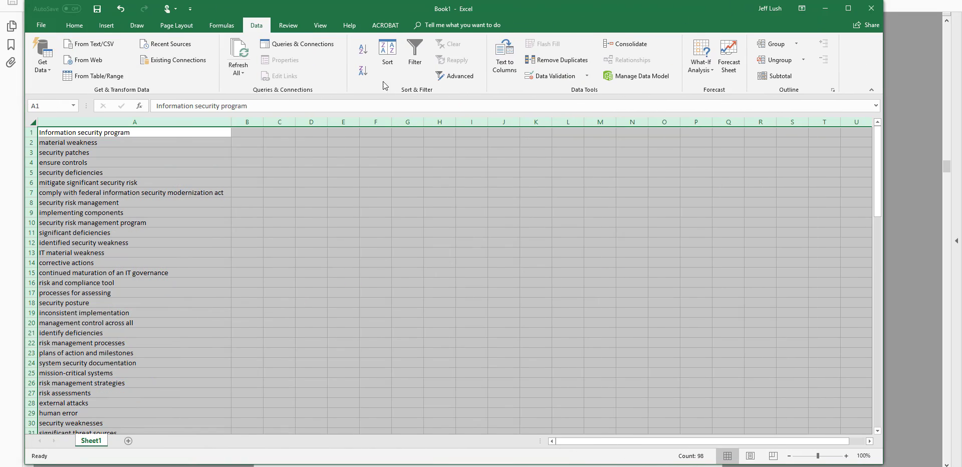
pyautogui.click(387, 52)
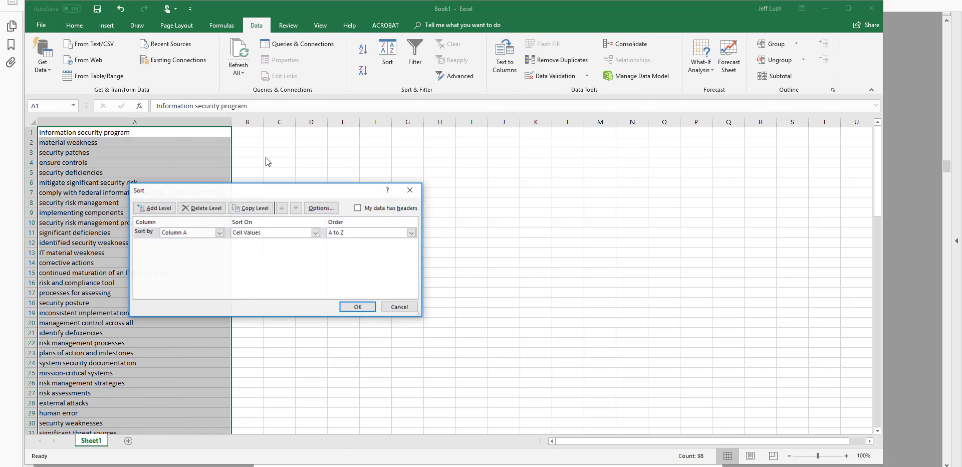
pyautogui.click(366, 312)
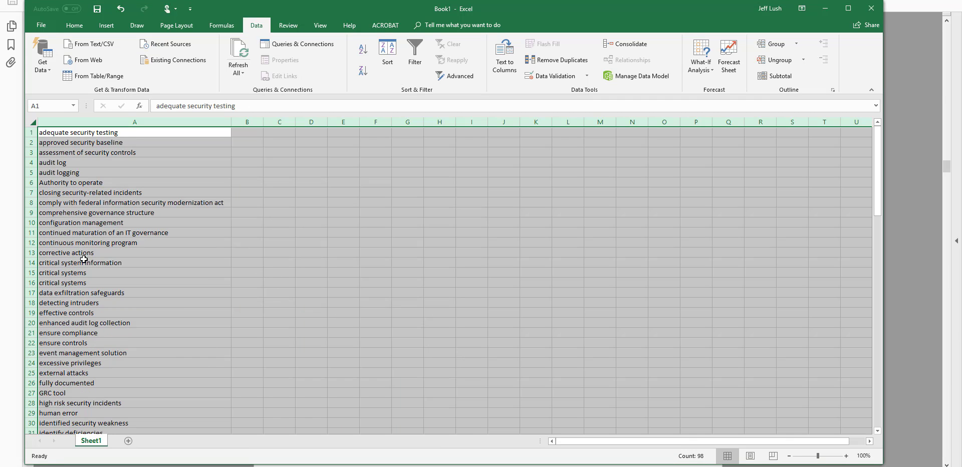
pyautogui.click(96, 280)
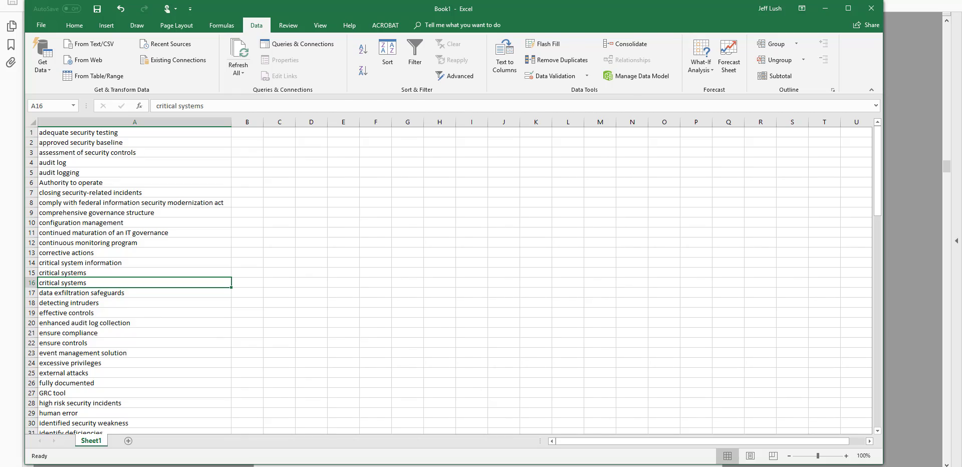
# Switch to the audit report PDF and view the page 13 sections on security control assessments and software inventory.
pyautogui.hotkey('alt', 'Tab')
pyautogui.scroll(-9, 472, 297)
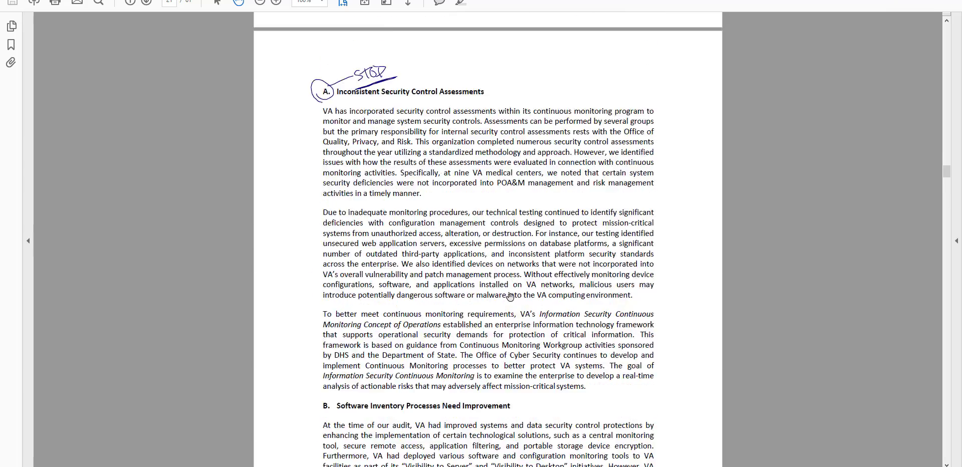
pyautogui.scroll(-5, 509, 297)
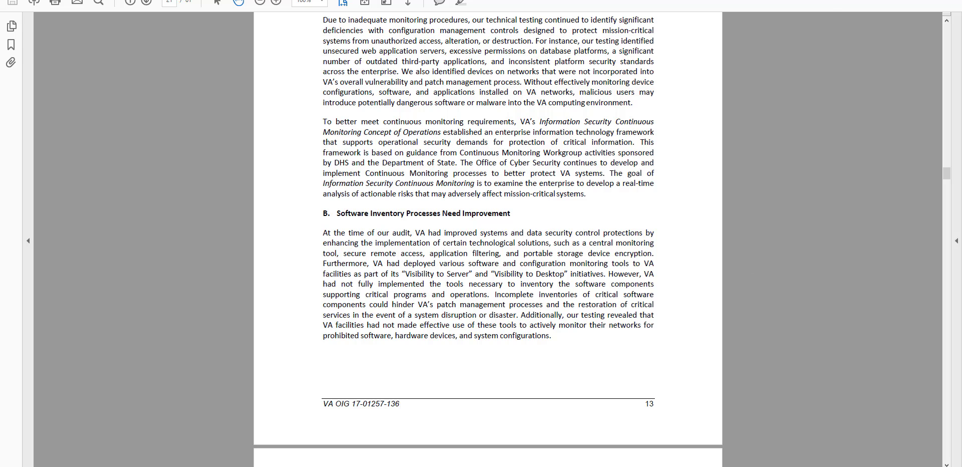
# Switch back to the Excel workbook and delete row 15, the duplicate "critical systems" entry.
pyautogui.hotkey('alt', 'Tab')
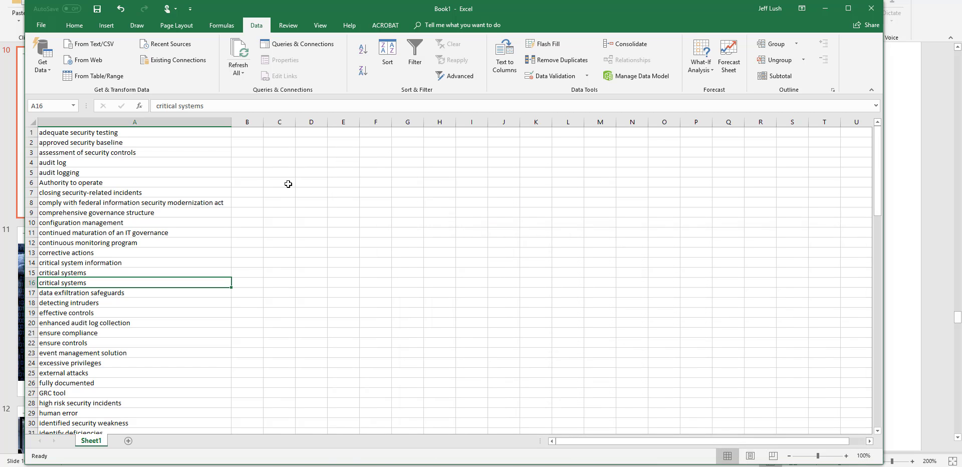
pyautogui.click(79, 271)
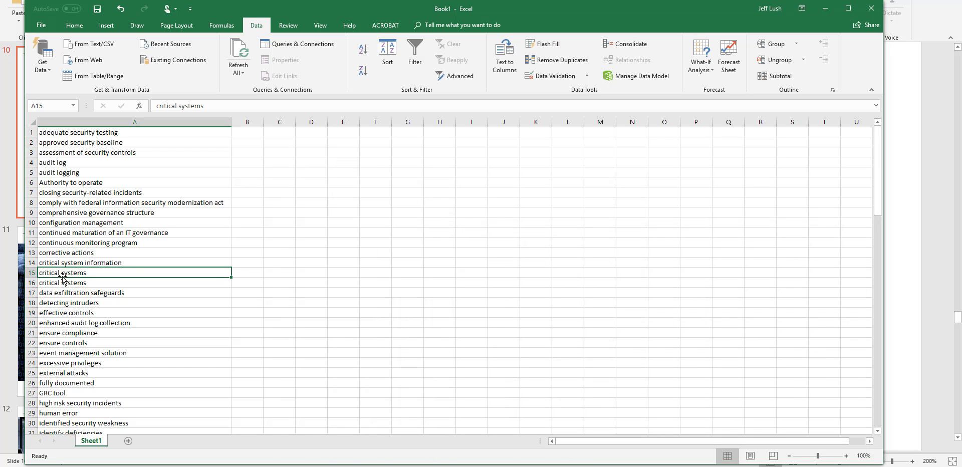
pyautogui.click(26, 273)
pyautogui.rightClick(120, 271)
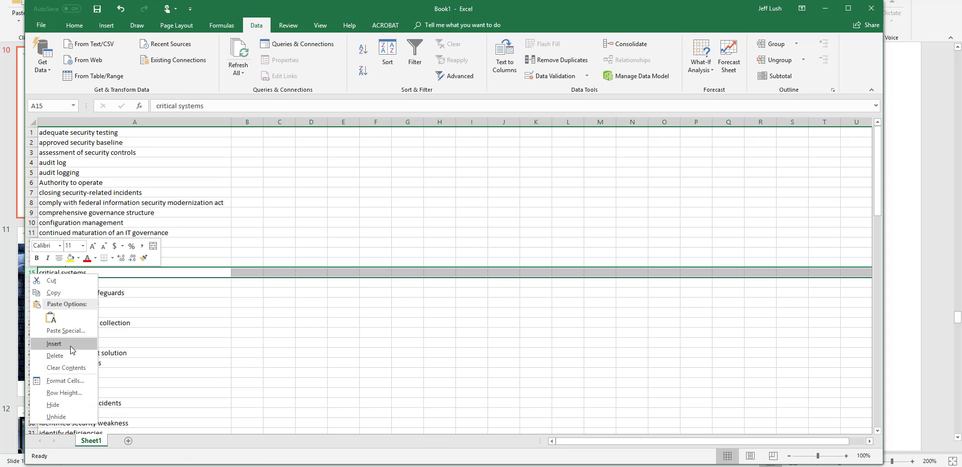
pyautogui.click(135, 354)
pyautogui.click(155, 306)
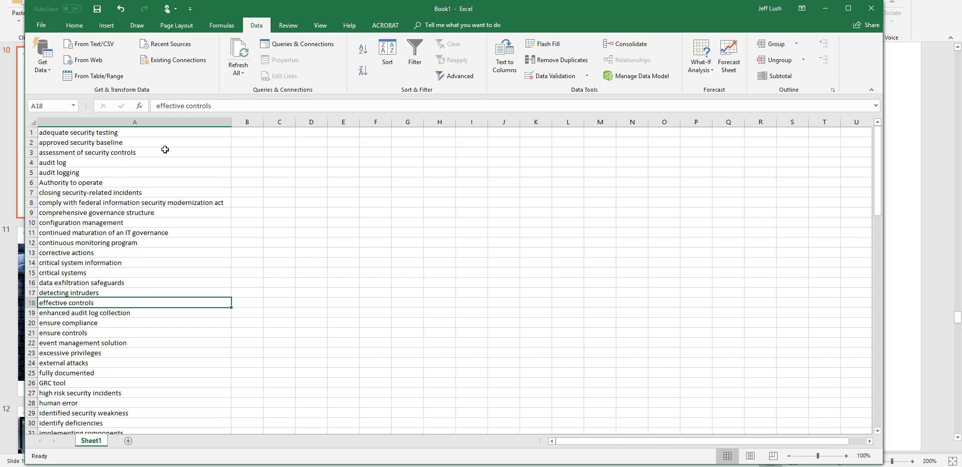
# Enter the group name "audit logs" in cell B4, beside the "audit log" phrase.
pyautogui.click(250, 134)
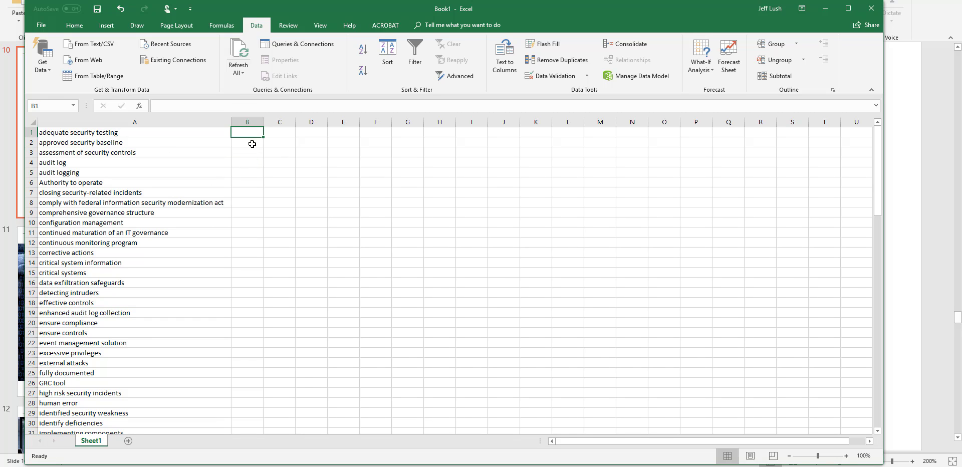
pyautogui.click(253, 141)
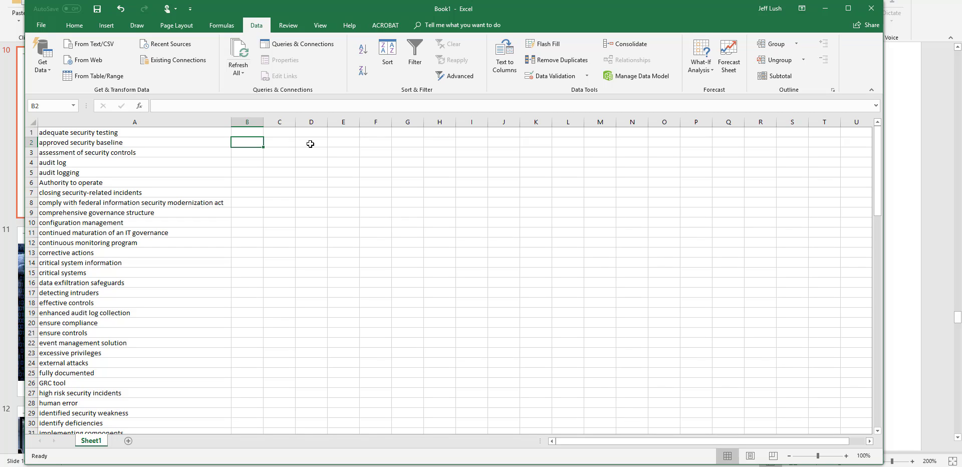
pyautogui.click(259, 162)
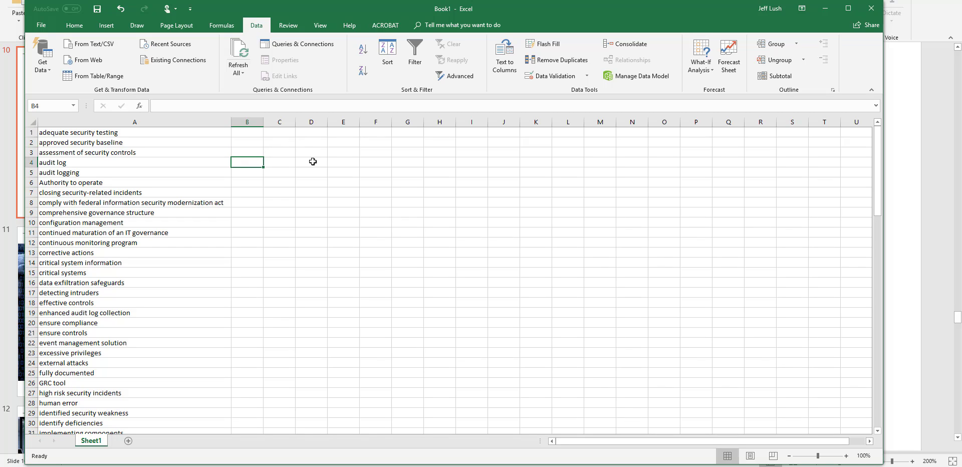
pyautogui.write('audit lo')
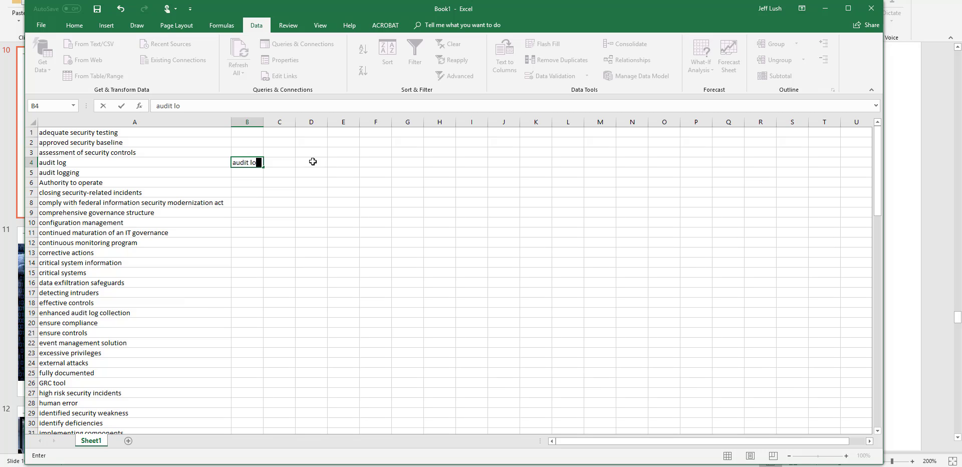
pyautogui.write('gs')
pyautogui.press('Return')
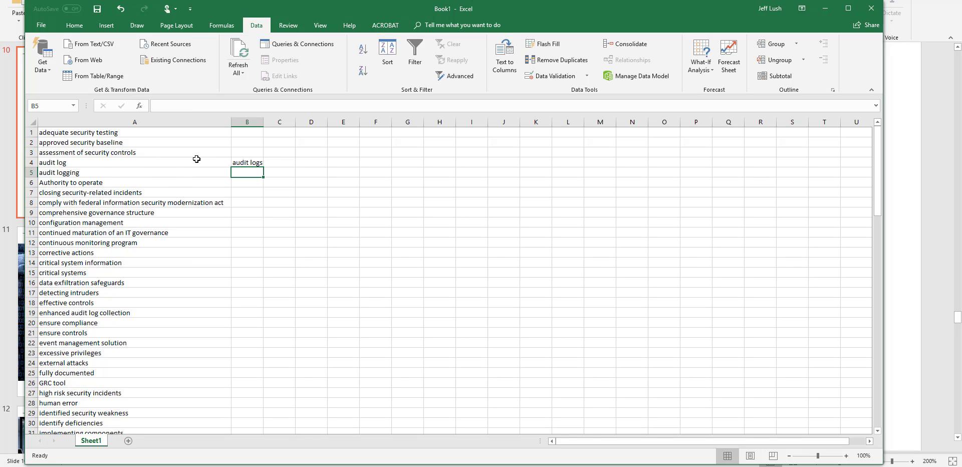
# Copy the "audit logs" group name from B4 into B5, beside "audit logging".
pyautogui.click(251, 164)
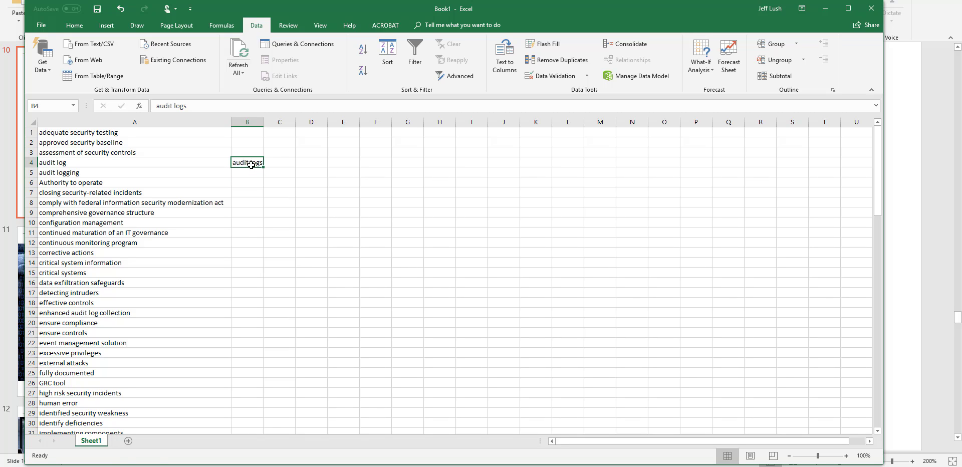
pyautogui.hotkey('ctrl', 'c')
pyautogui.press('Down')
pyautogui.hotkey('ctrl', 'v')
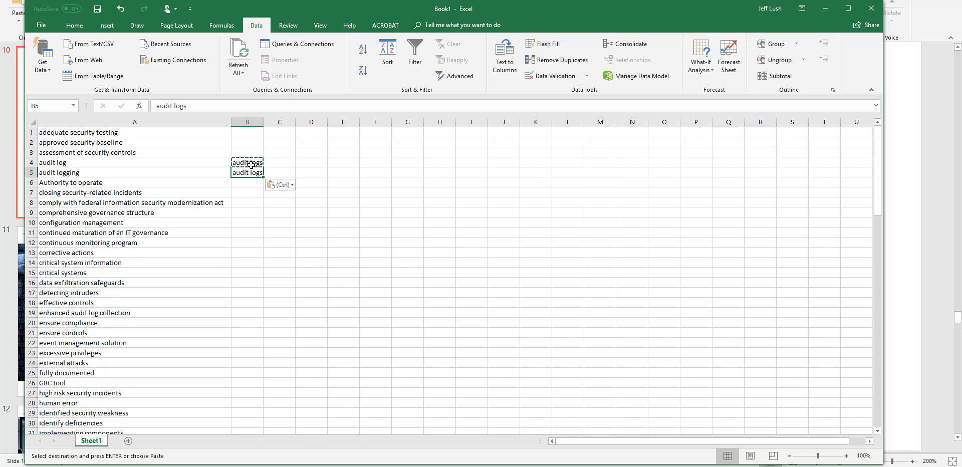
pyautogui.press('Down')
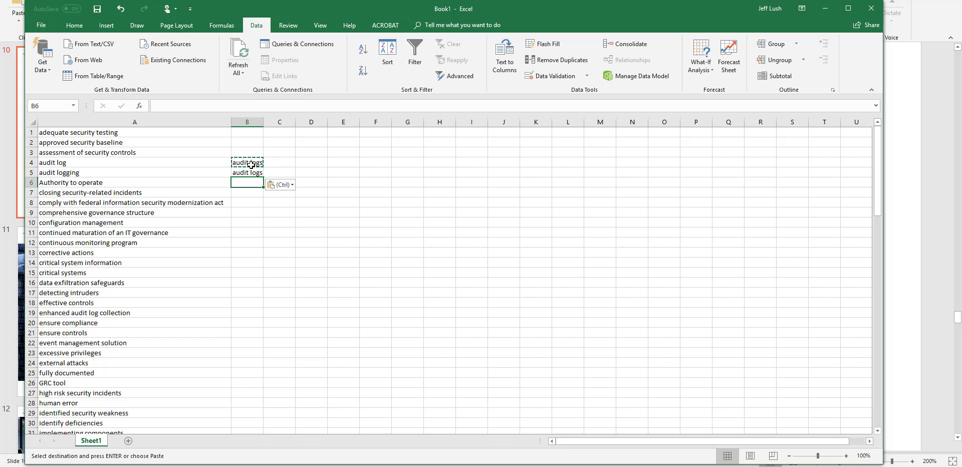
pyautogui.press('Escape')
# Go down column B beside the remaining phrases and back up to B4, reviewing which entries still need a group name.
pyautogui.press('Down')
pyautogui.press('Down')
pyautogui.press('Down')
pyautogui.press('Down')
pyautogui.press('Down')
pyautogui.press('Down')
pyautogui.press('Down')
pyautogui.press('Down')
pyautogui.press('Down')
pyautogui.press('Down')
pyautogui.press('Down')
pyautogui.press('Down')
pyautogui.press('Down')
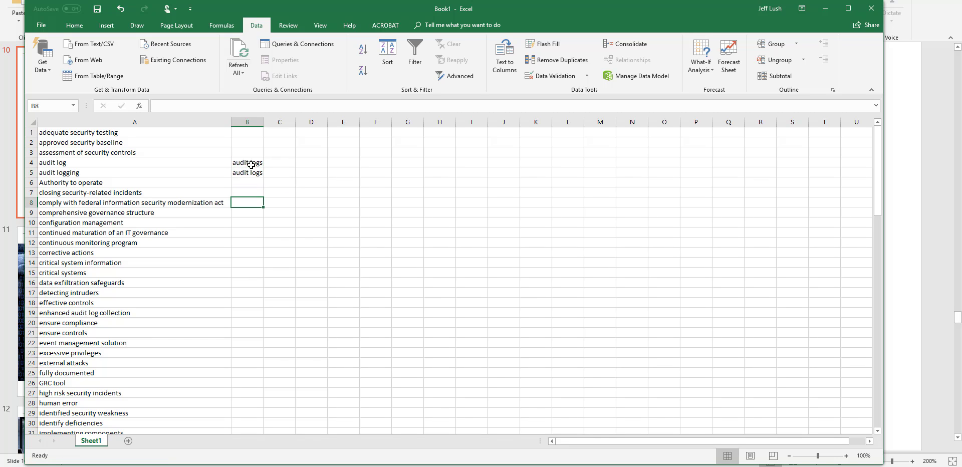
pyautogui.press('Down')
pyautogui.press('Down')
pyautogui.press('Down')
pyautogui.press('Down')
pyautogui.press('Down')
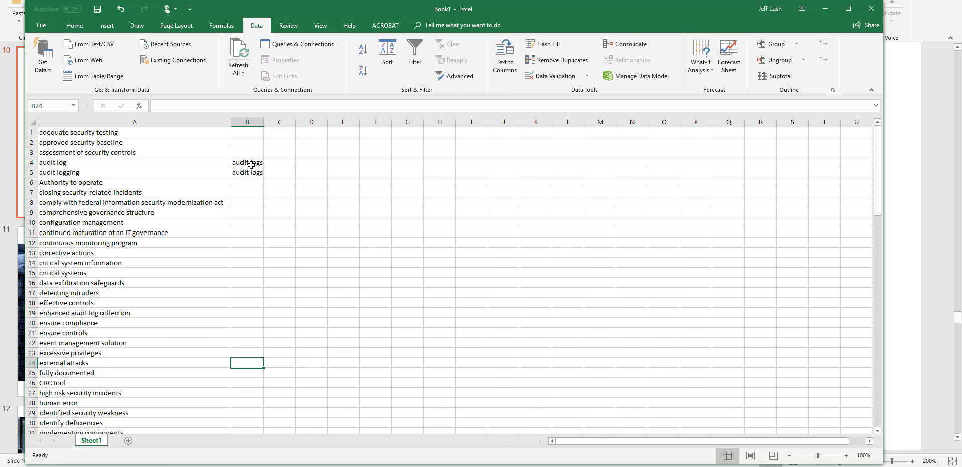
pyautogui.press('Up')
pyautogui.press('Up')
pyautogui.press('Up')
pyautogui.press('Up')
pyautogui.press('Up')
pyautogui.press('Up')
pyautogui.press('Up')
pyautogui.press('Up')
pyautogui.press('Up')
pyautogui.press('Up')
pyautogui.press('Up')
pyautogui.press('Up')
pyautogui.press('Up')
pyautogui.press('Up')
pyautogui.press('Up')
pyautogui.press('Up')
pyautogui.press('Up')
pyautogui.press('Up')
pyautogui.press('Up')
pyautogui.press('Up')
pyautogui.press('Down')
pyautogui.press('Down')
pyautogui.press('Down')
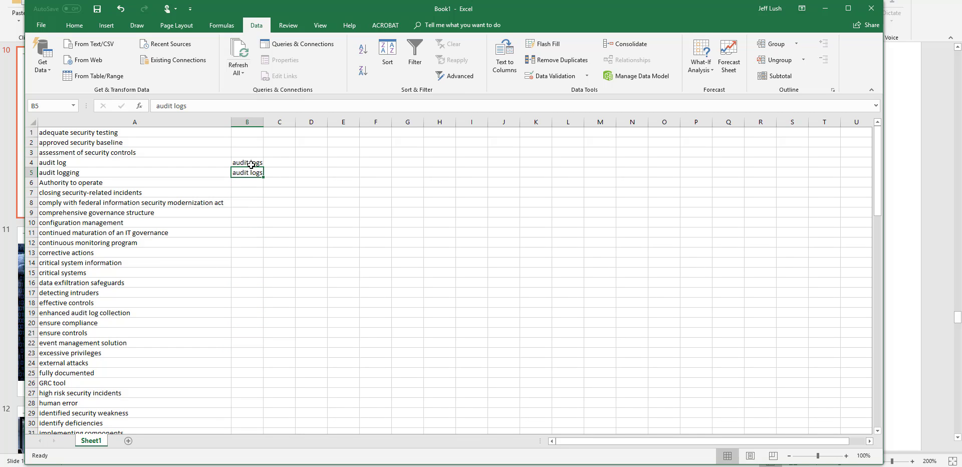
pyautogui.press('Up')
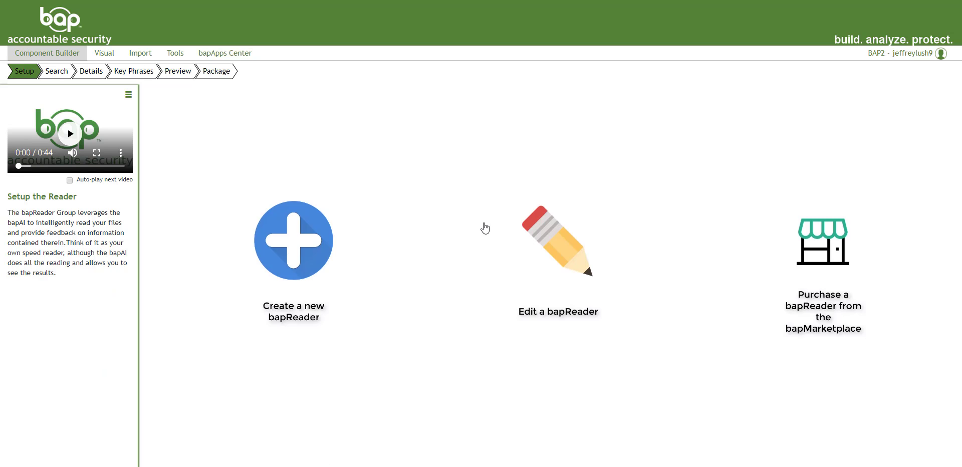
# In the bap web application, create a new bapReader group named "audit logs" and continue to its key phrases.
pyautogui.click(284, 248)
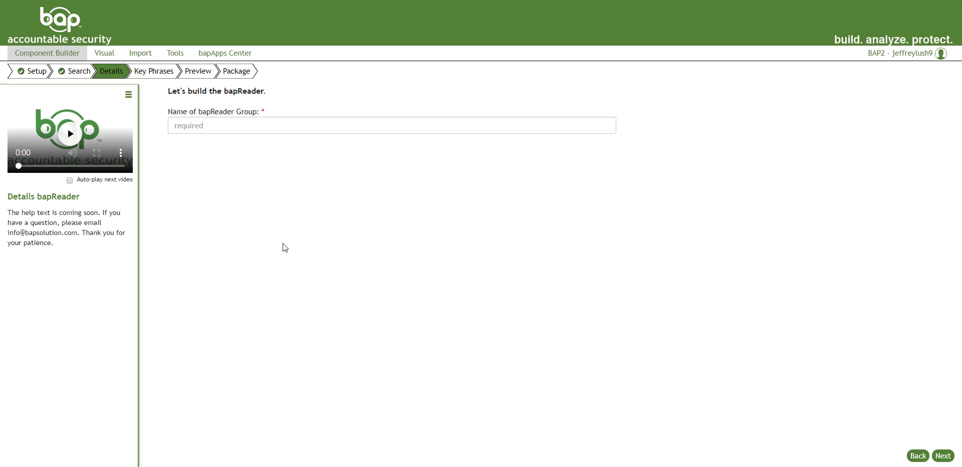
pyautogui.hotkey('alt', 'Tab')
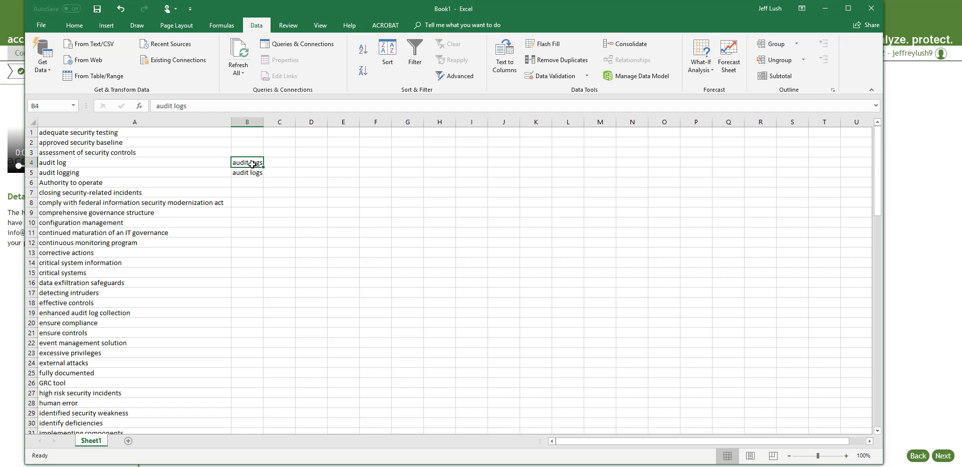
pyautogui.hotkey('alt', 'Tab')
pyautogui.click(218, 125)
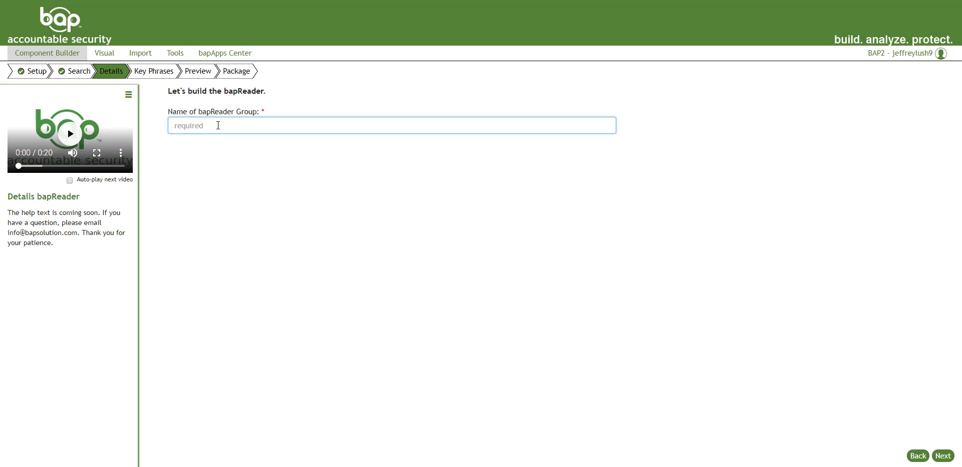
pyautogui.write('audit logs')
pyautogui.click(942, 455)
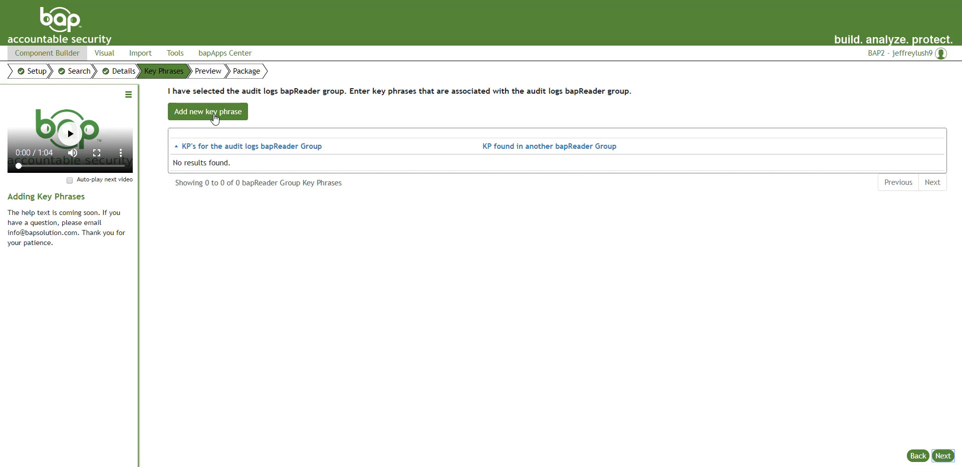
# Add the key phrase "audit log" to the audit logs bapReader group and save it.
pyautogui.click(215, 117)
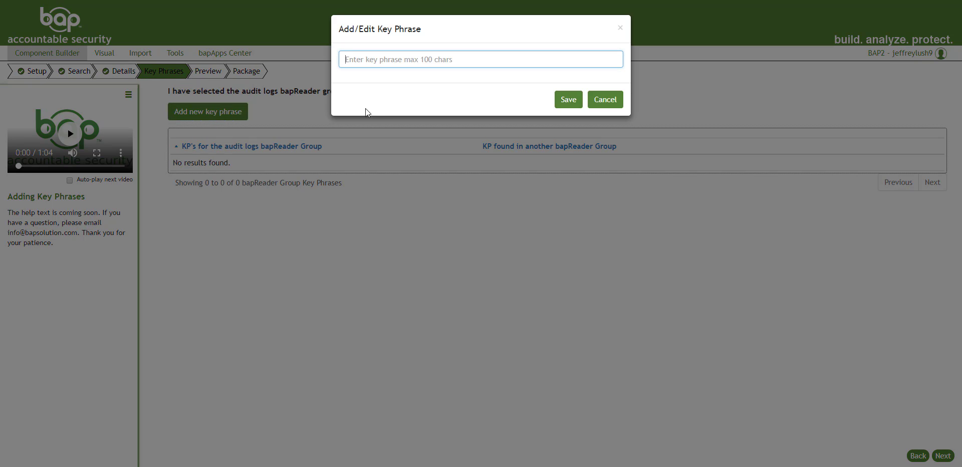
pyautogui.write('audit lo')
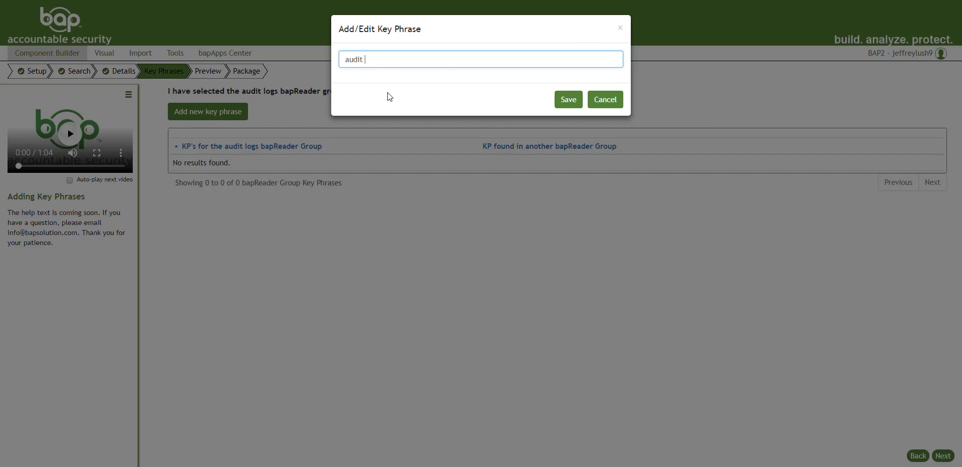
pyautogui.write('g')
pyautogui.click(568, 101)
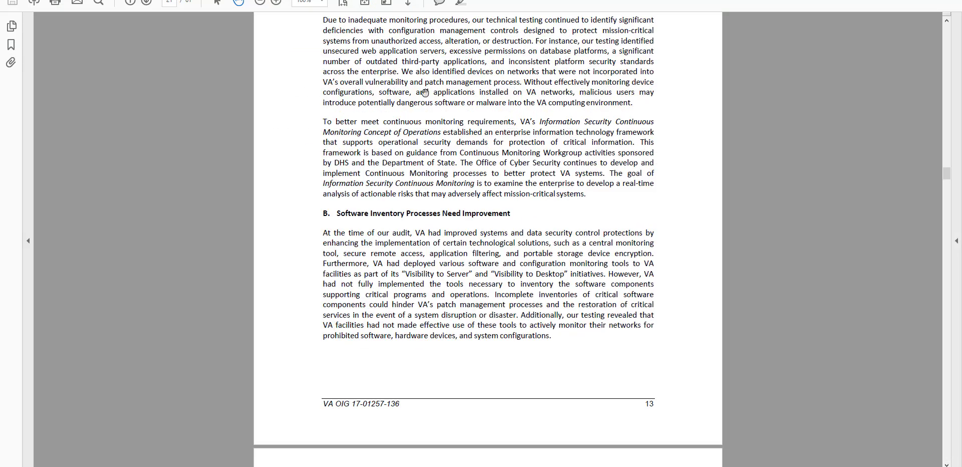
# Look back through the audit report PDF, check the "audit logging" entry in the Excel workbook, and return to the bap key phrases.
pyautogui.scroll(5, 430, 242)
pyautogui.scroll(5, 427, 223)
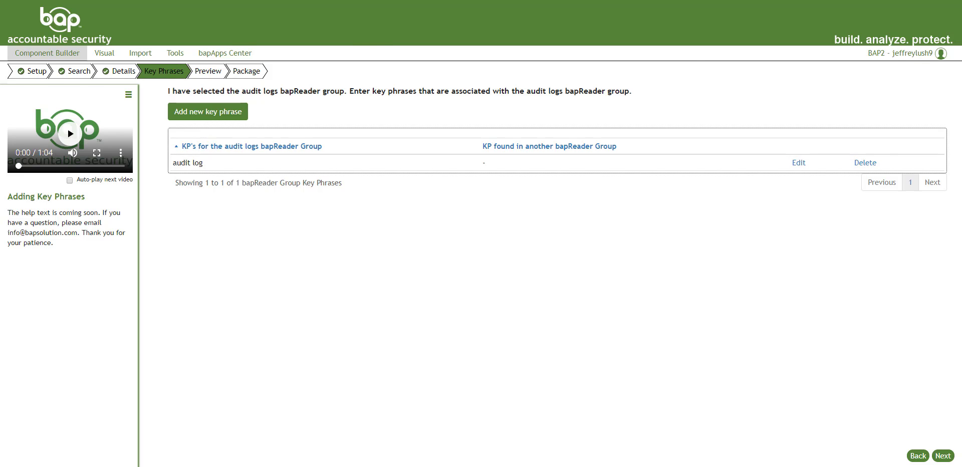
pyautogui.hotkey('alt', 'Tab')
pyautogui.click(60, 172)
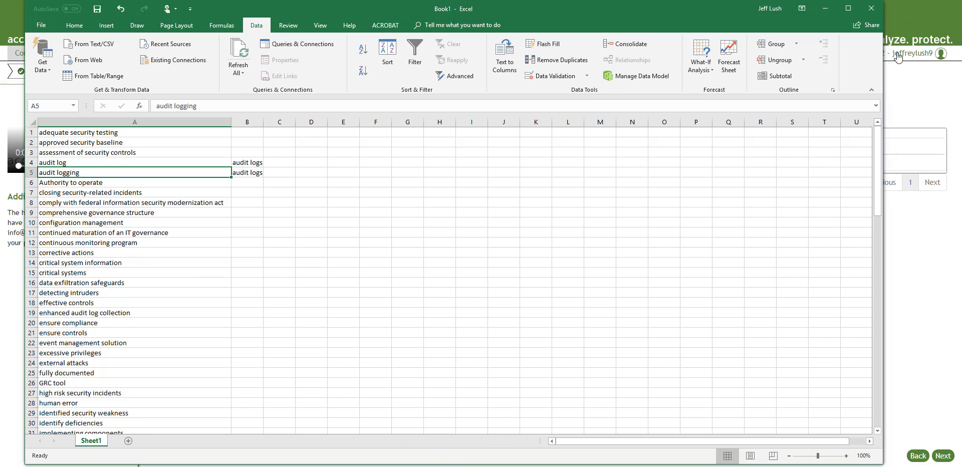
pyautogui.click(896, 99)
# Add a second key phrase, "audit logging", to the audit logs bapReader group and save it.
pyautogui.click(220, 115)
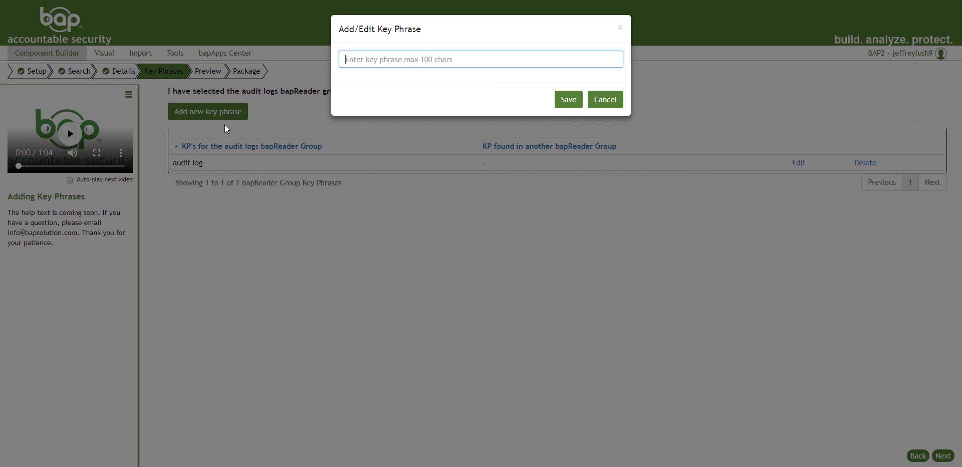
pyautogui.write('audit l')
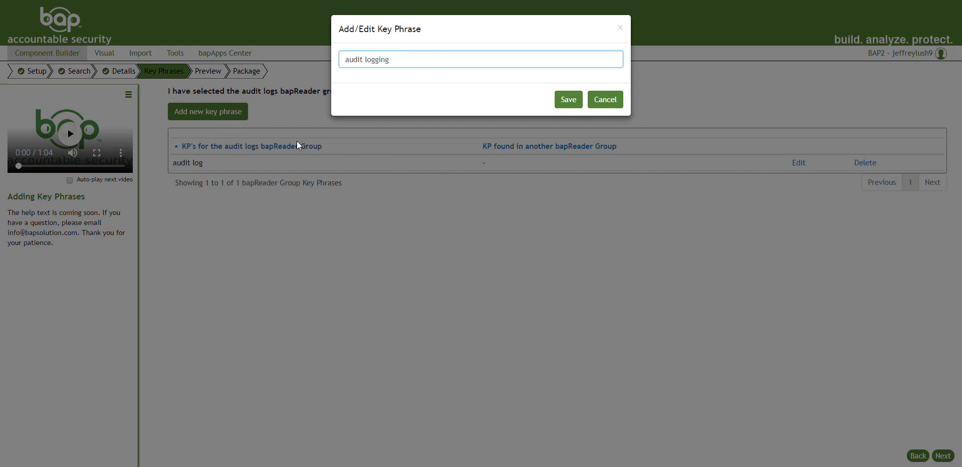
pyautogui.write('ogging')
pyautogui.click(567, 99)
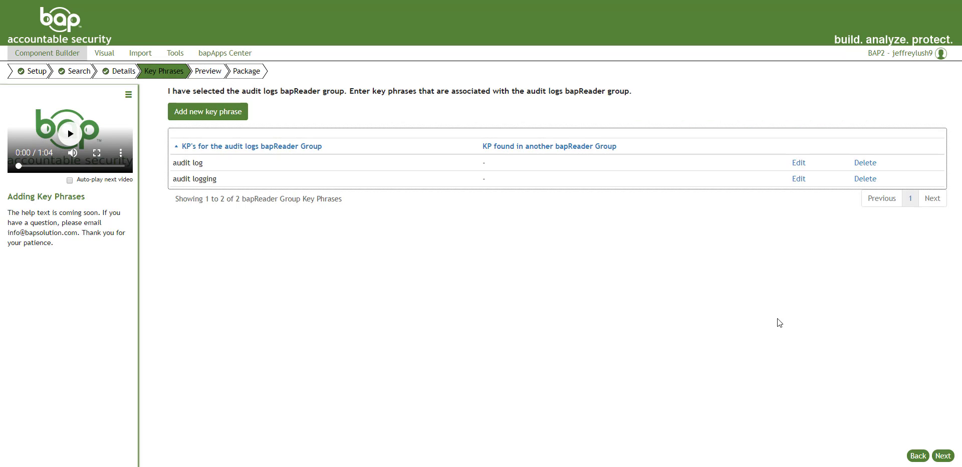
# Proofread the audit logs group, package it for the bapFramework with allocation Yes and sharing No, then save and exit.
pyautogui.click(942, 455)
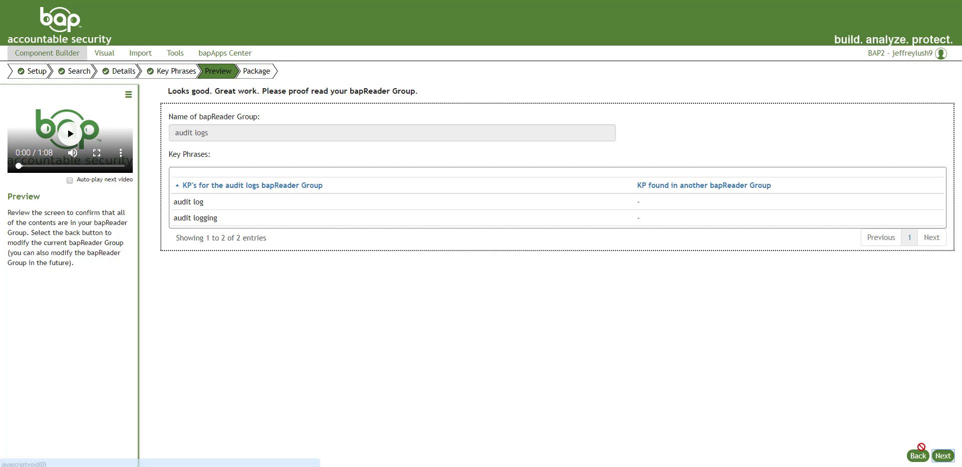
pyautogui.press('Return')
pyautogui.click(213, 160)
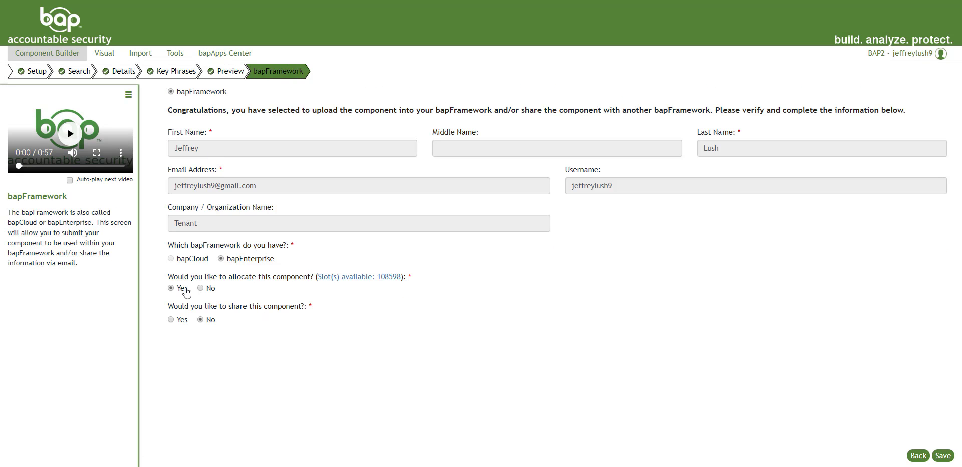
pyautogui.click(942, 455)
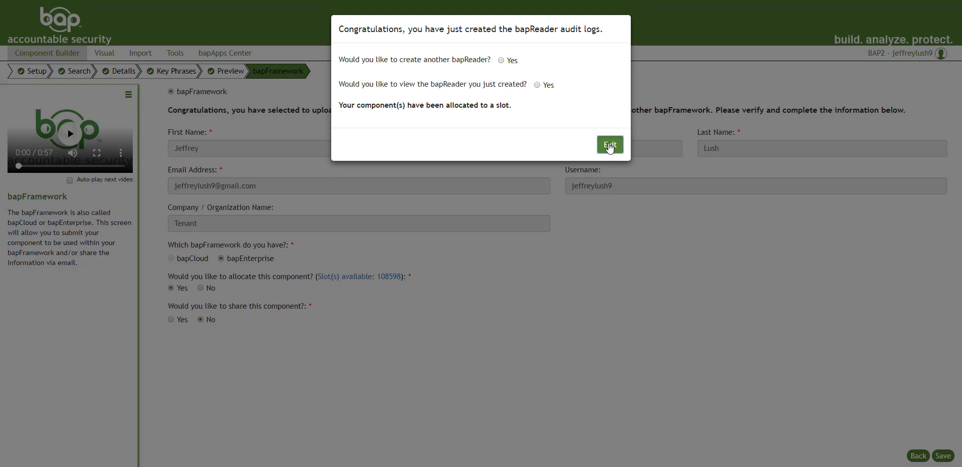
pyautogui.click(609, 145)
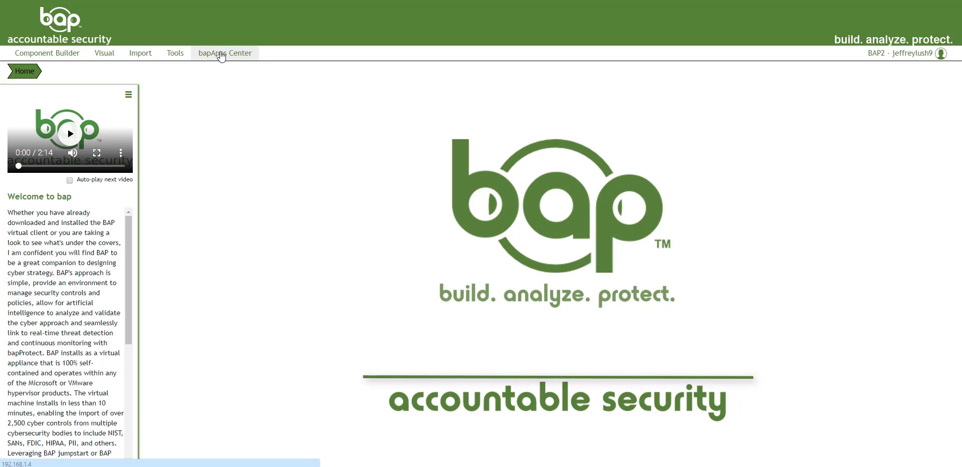
# Open the bapReader app and upload the file FISMA Report Unsecure.pdf for the AI to read.
pyautogui.click(221, 55)
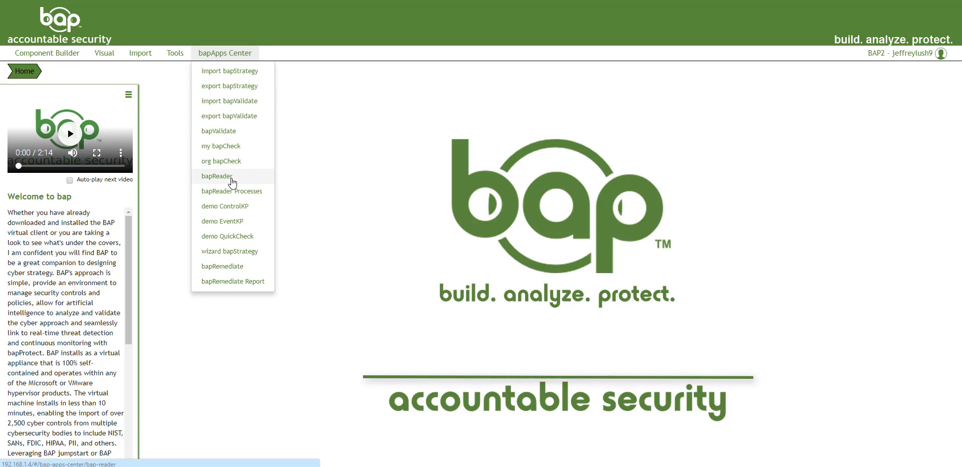
pyautogui.click(216, 177)
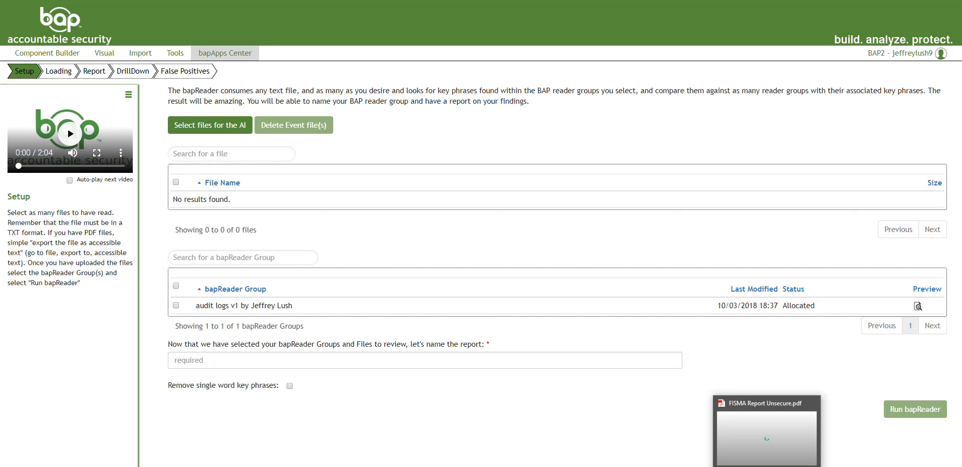
pyautogui.click(216, 132)
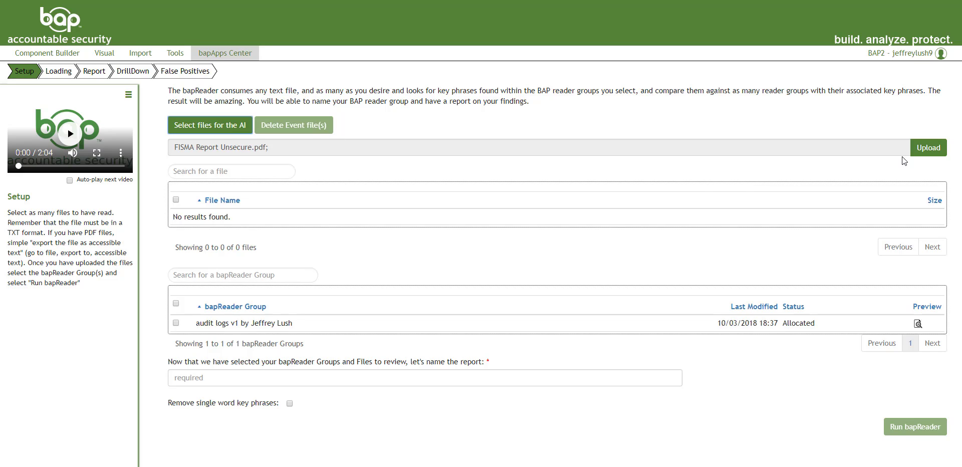
pyautogui.click(928, 154)
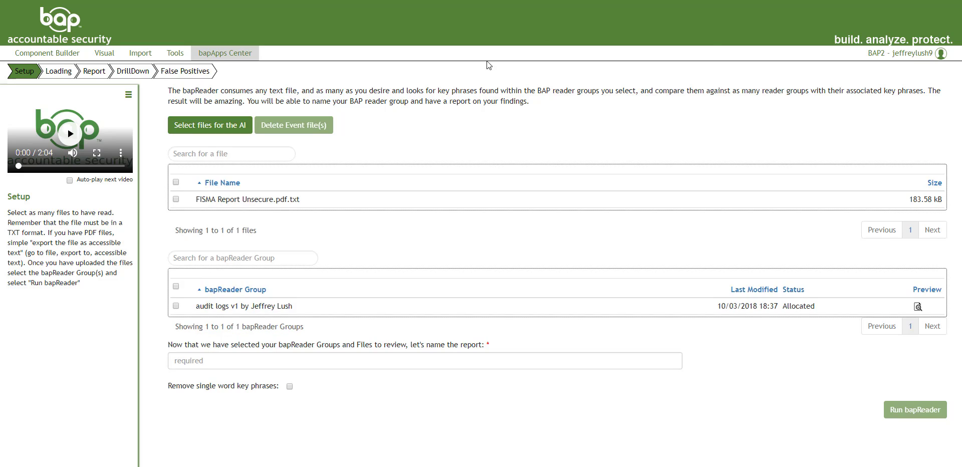
# Select FISMA Report Unsecure.pdf.txt and the audit logs bapReader group, and name the report "Audit Logs in VA OIG report".
pyautogui.click(175, 200)
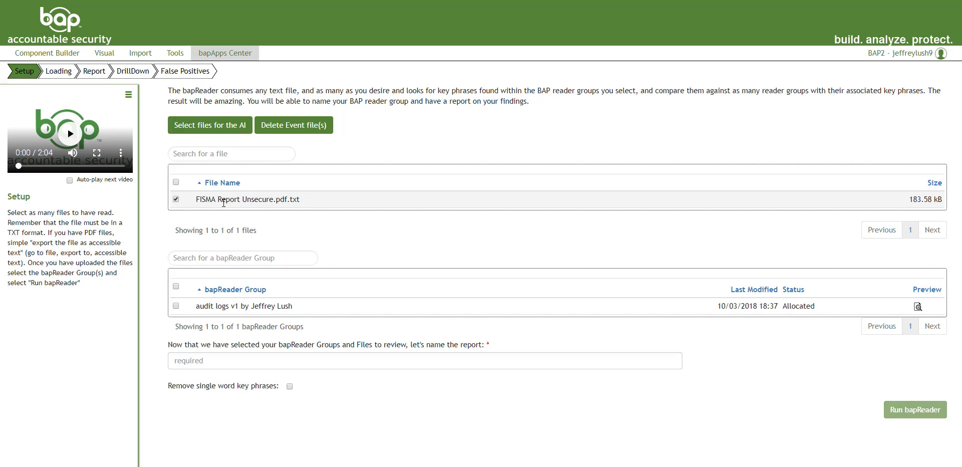
pyautogui.click(176, 306)
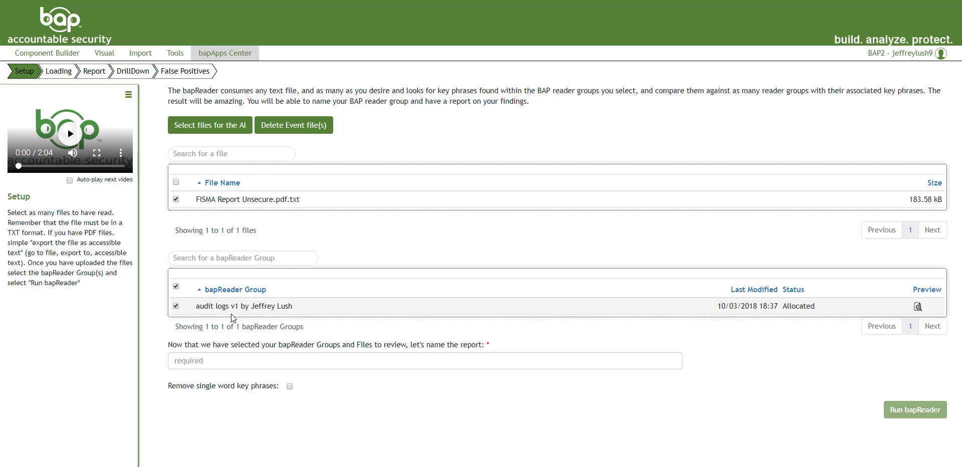
pyautogui.click(202, 363)
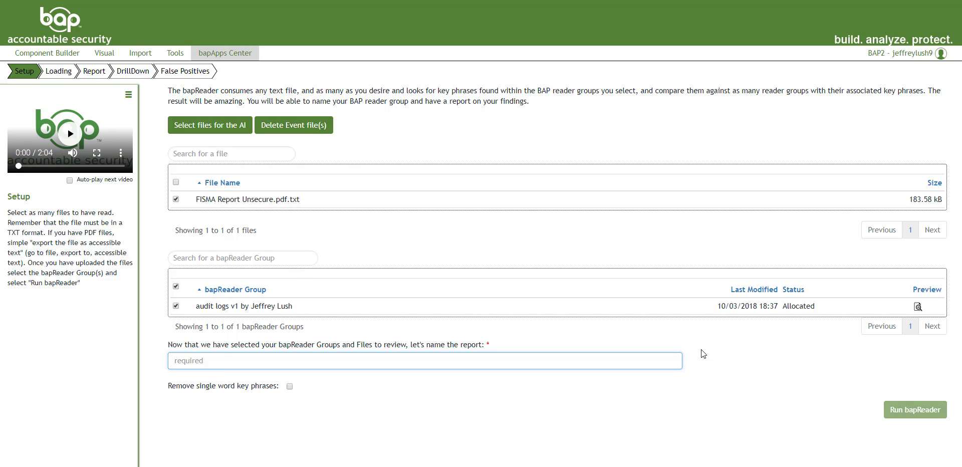
pyautogui.write('Audit')
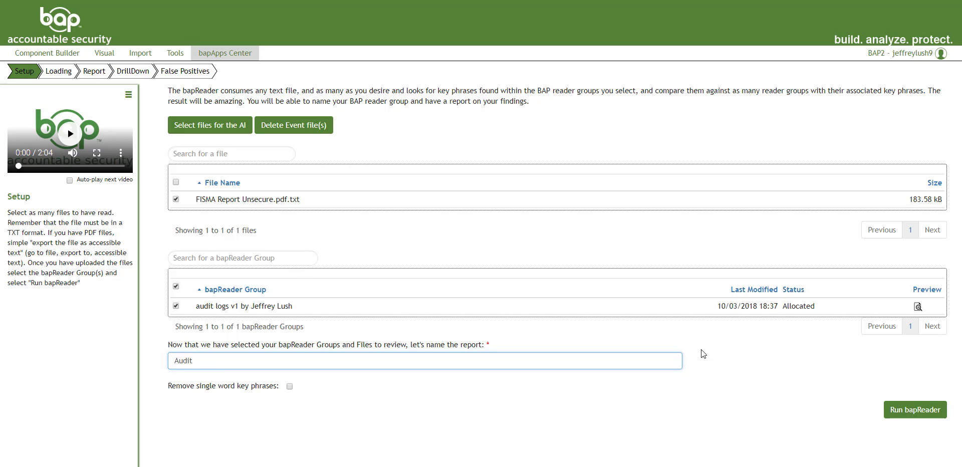
pyautogui.write(' Logs in VA OIG report')
pyautogui.click(404, 411)
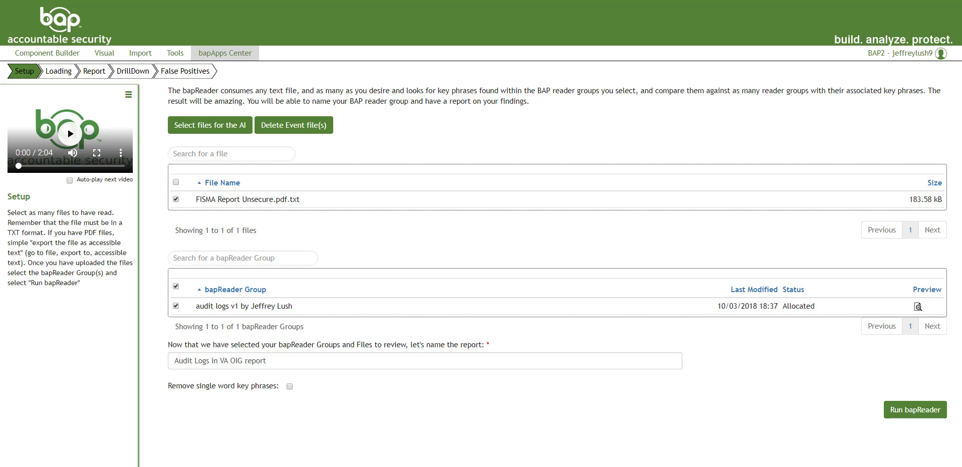
# Switch to the Excel workbook and label "Authority to operate" and "approved security baseline" with the group ATO in column B.
pyautogui.hotkey('alt', 'Tab')
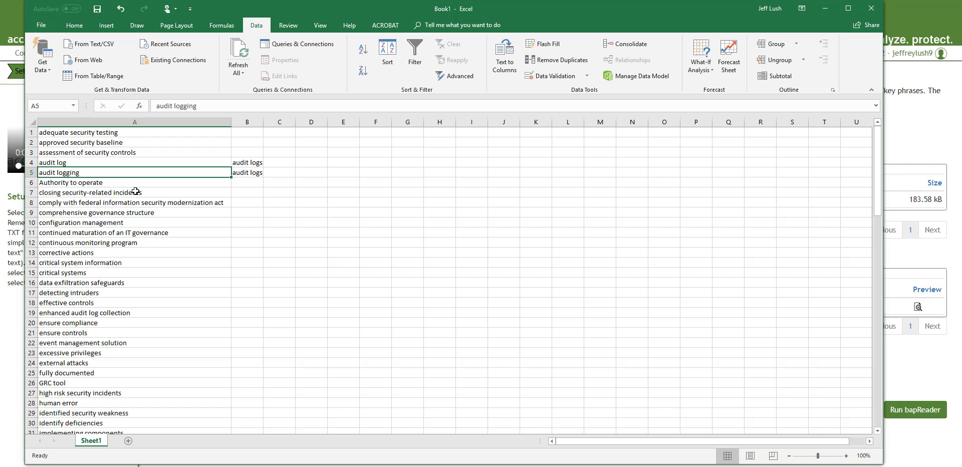
pyautogui.click(114, 183)
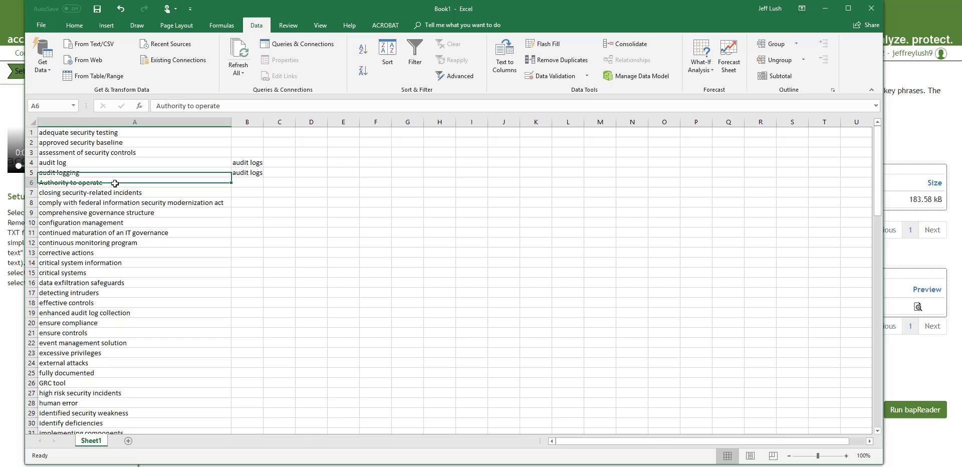
pyautogui.click(251, 182)
pyautogui.write('ATO')
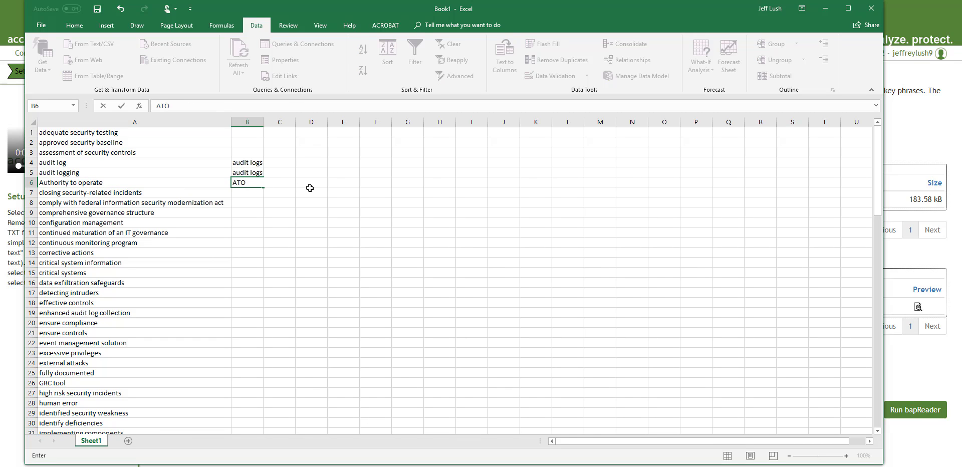
pyautogui.click(259, 223)
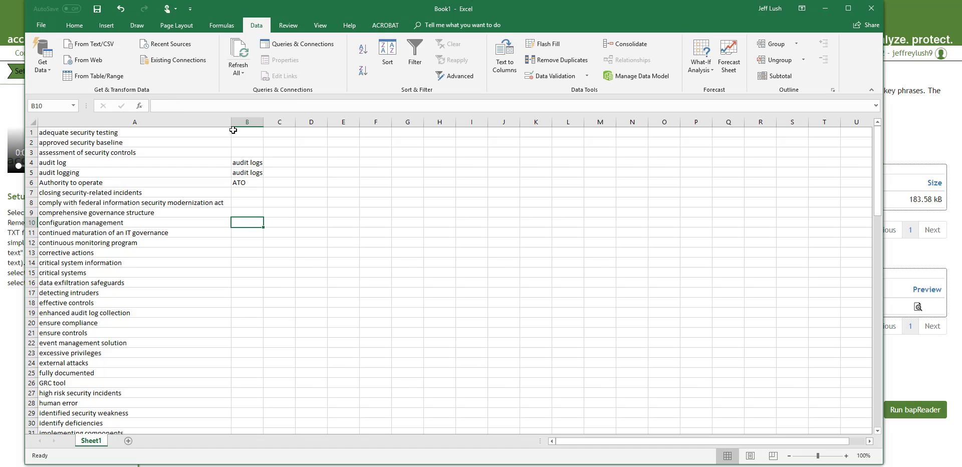
pyautogui.click(86, 142)
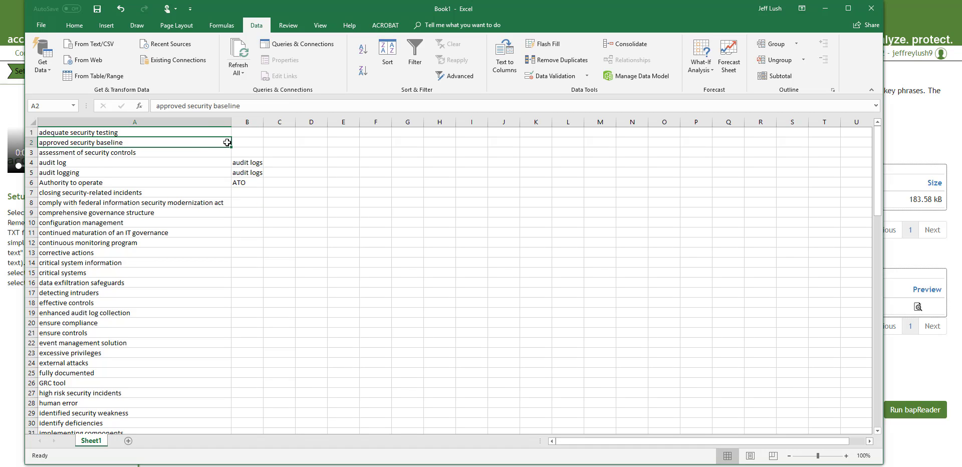
pyautogui.click(253, 142)
pyautogui.write('ATO')
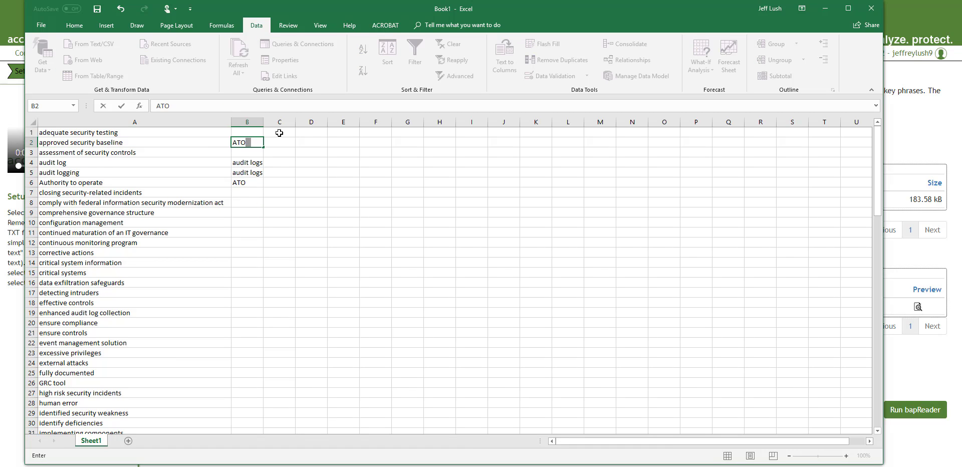
pyautogui.click(327, 243)
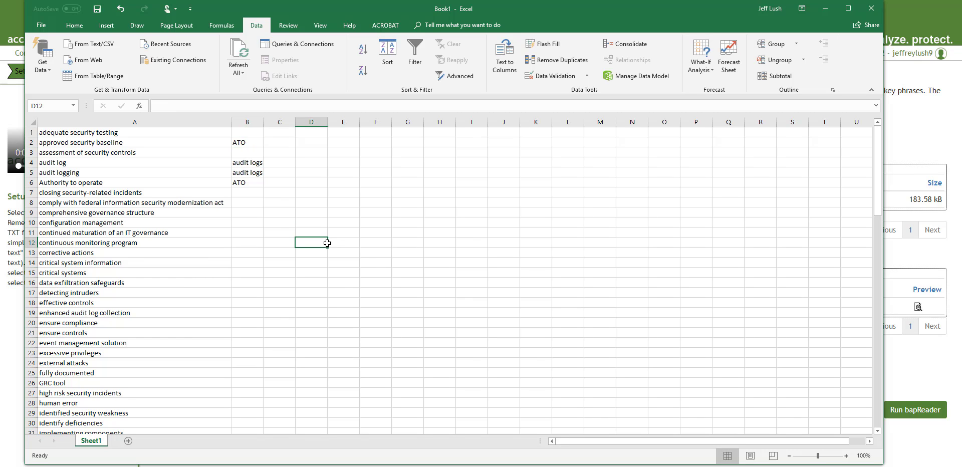
# Return to the bapReader setup, run it on the selected file and group, and open the generated report once it is ready.
pyautogui.hotkey('alt', 'Tab')
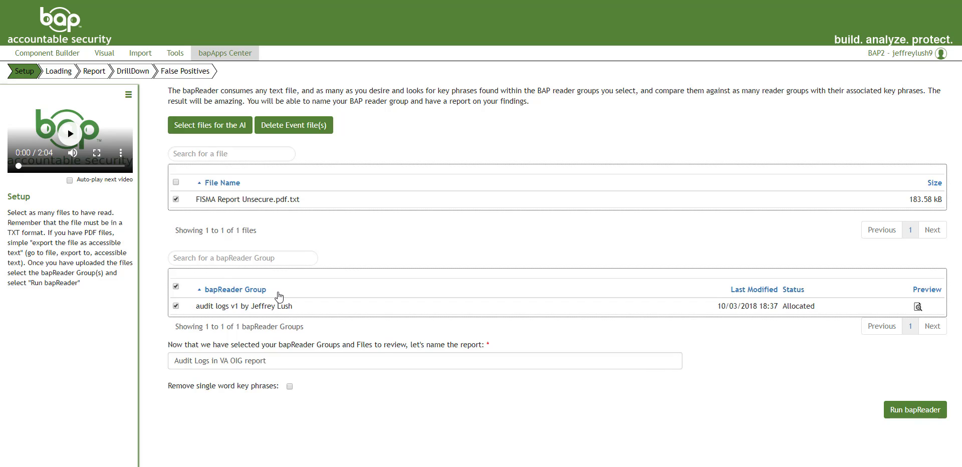
pyautogui.click(921, 414)
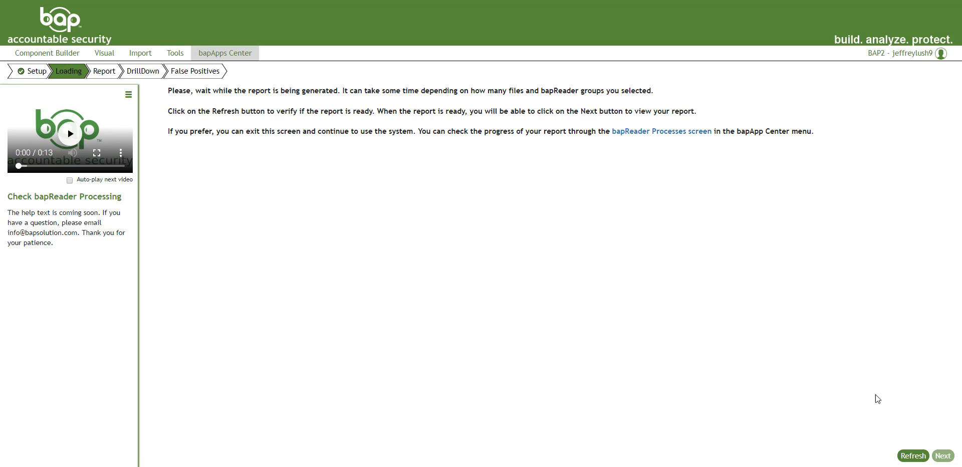
pyautogui.click(914, 454)
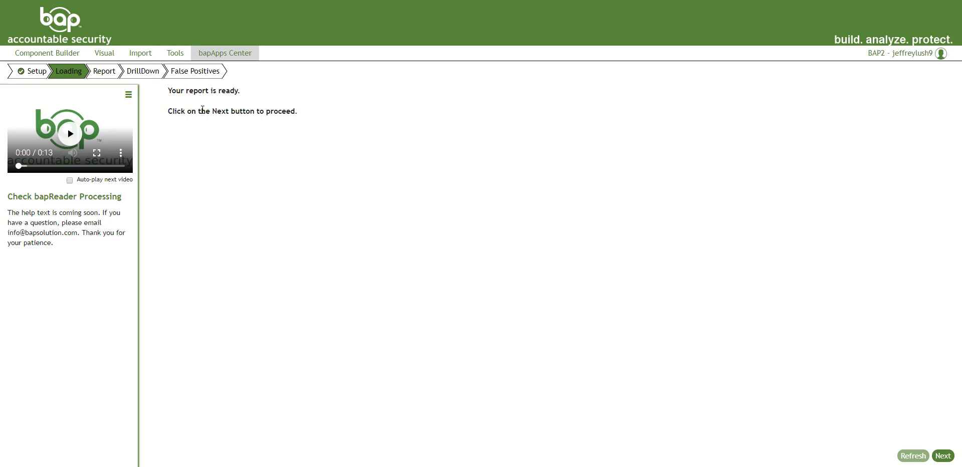
pyautogui.click(942, 455)
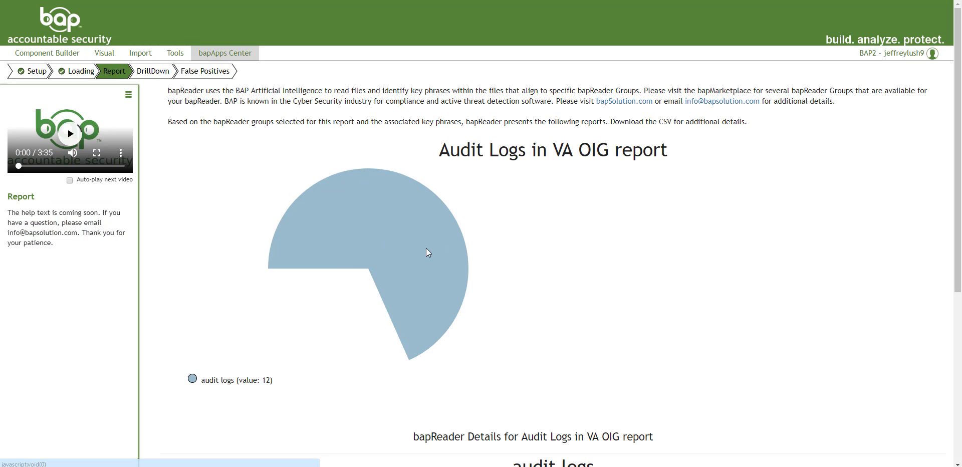
# Examine the report's title, its overall audit logs chart and the detail chart splitting the group by key phrase.
pyautogui.scroll(-1, 634, 251)
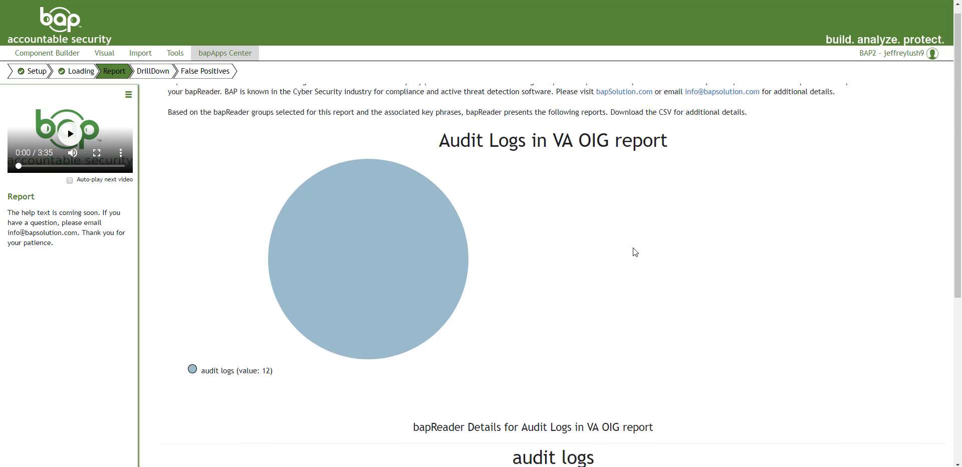
pyautogui.scroll(-5, 633, 248)
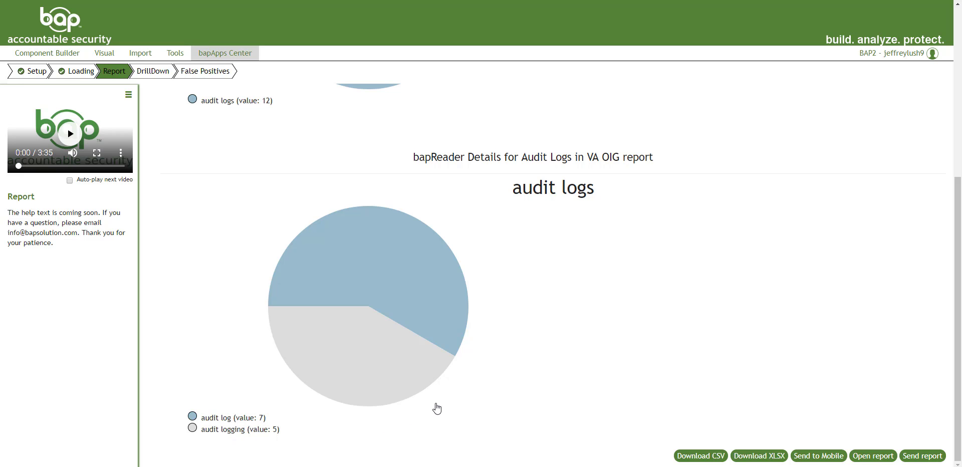
pyautogui.scroll(5, 437, 408)
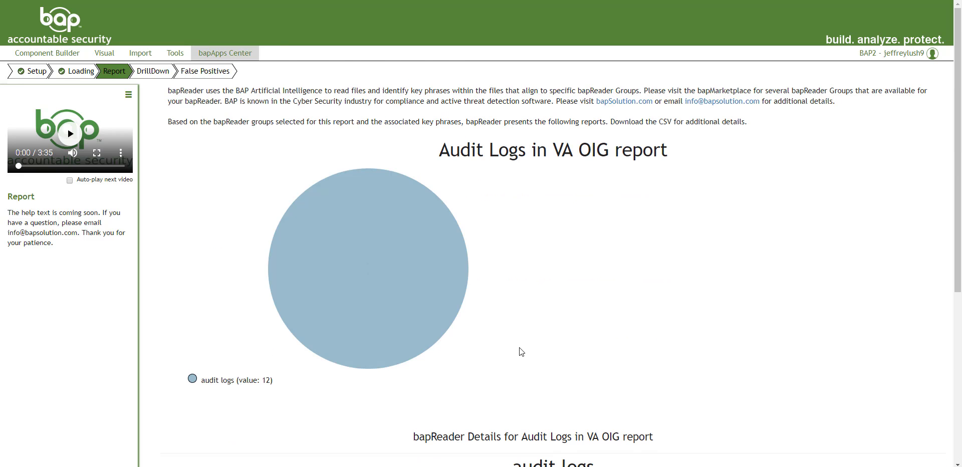
pyautogui.scroll(-1, 518, 351)
pyautogui.scroll(1, 524, 324)
pyautogui.moveTo(547, 149); pyautogui.dragTo(430, 147)
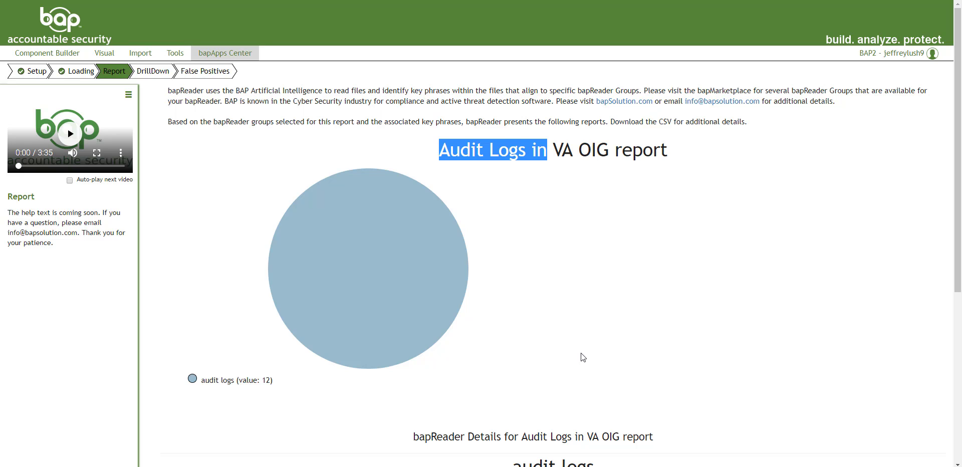
pyautogui.scroll(-4, 542, 356)
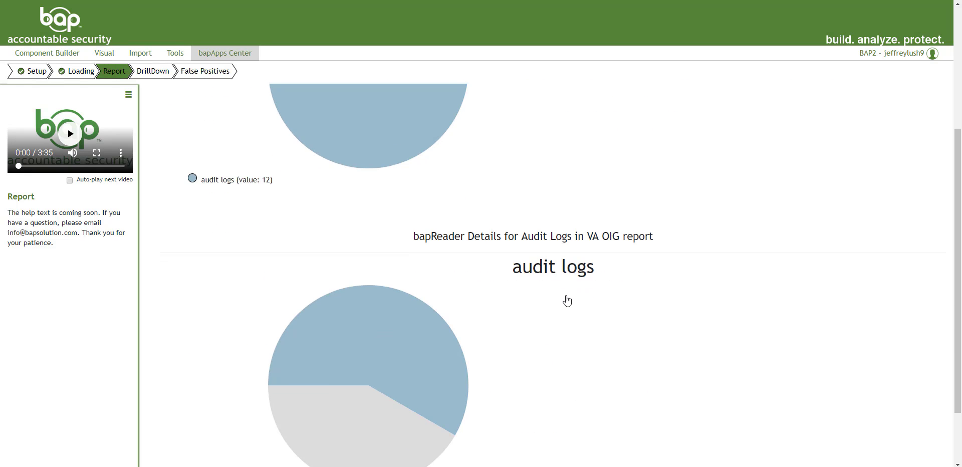
pyautogui.scroll(-2, 575, 333)
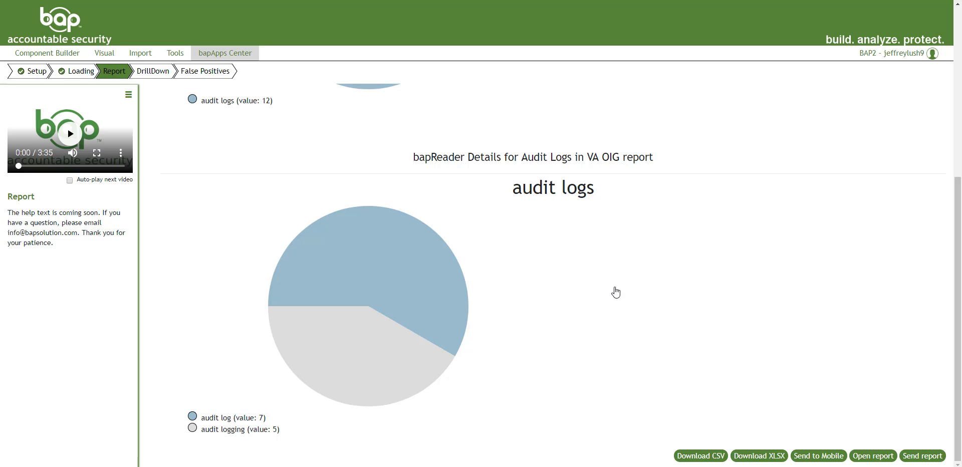
pyautogui.moveTo(372, 258)
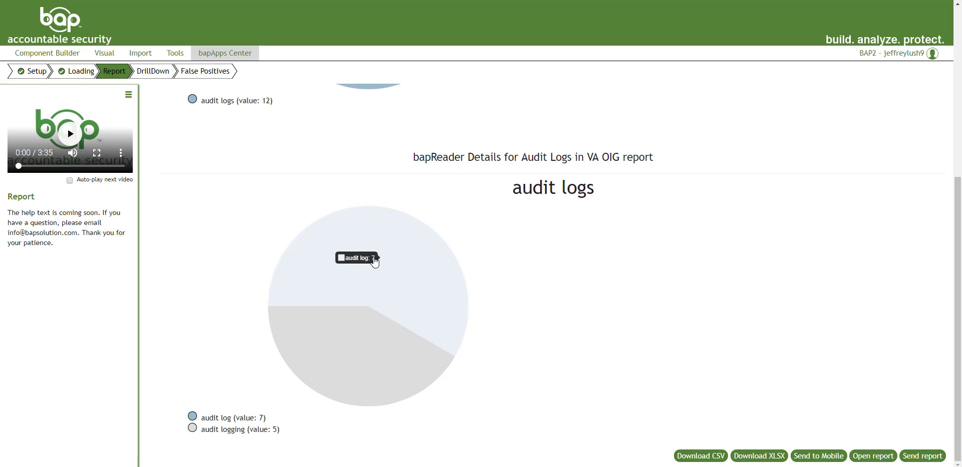
# Collapse the help sidebar, drill down into the audit logs chart and open the group's false positives review.
pyautogui.click(128, 94)
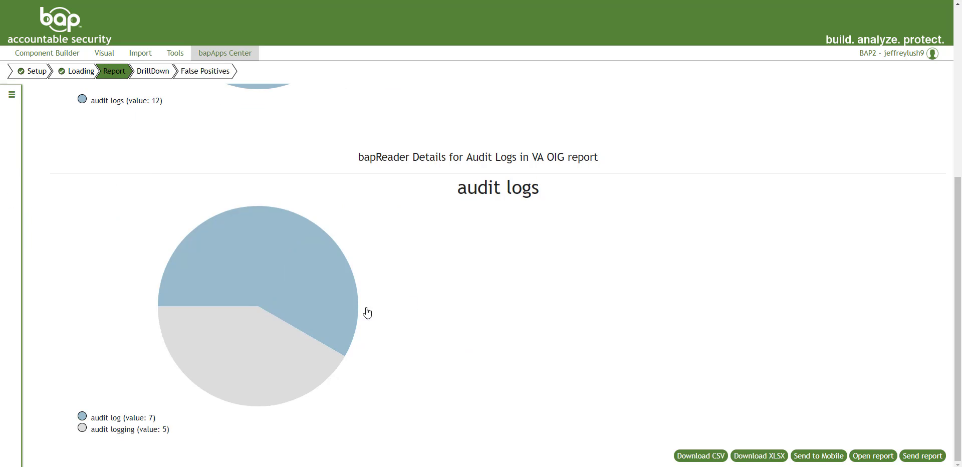
pyautogui.click(304, 285)
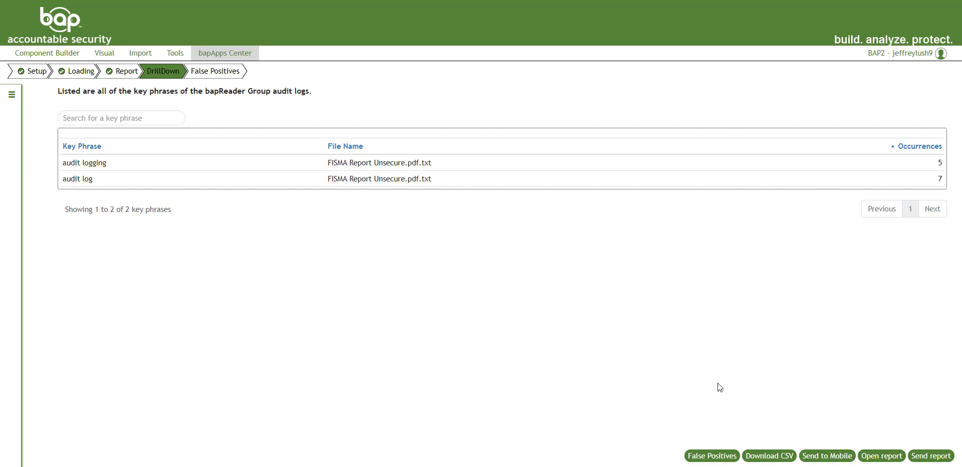
pyautogui.click(715, 455)
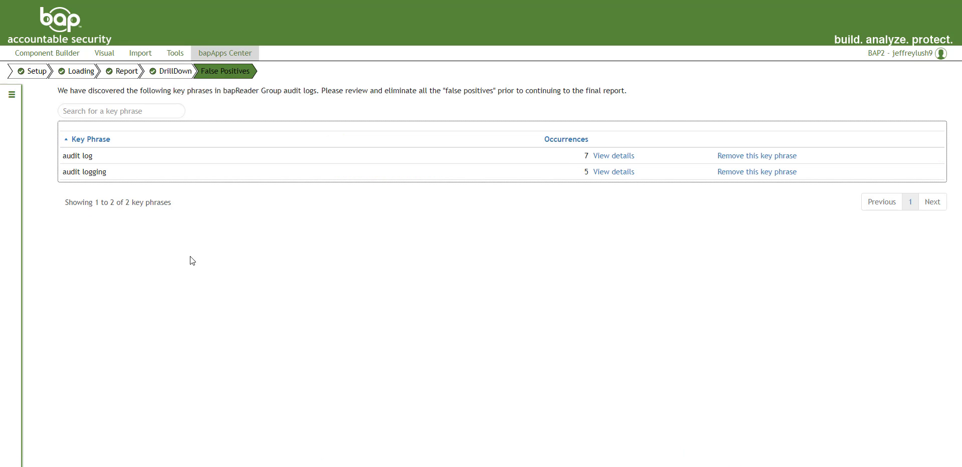
# Remove three "audit log" false positives: the "qRadar" line, the second "enhanced audit log analysis" line and the last VBMS line.
pyautogui.click(617, 156)
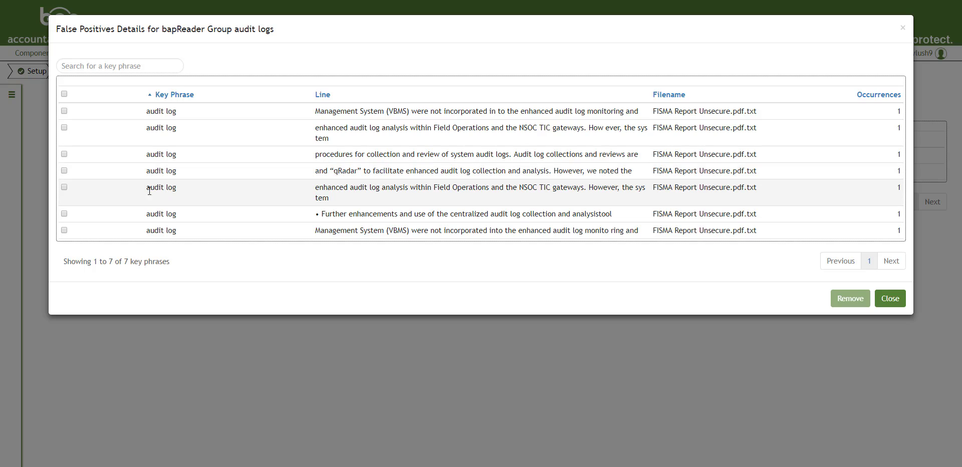
pyautogui.click(63, 170)
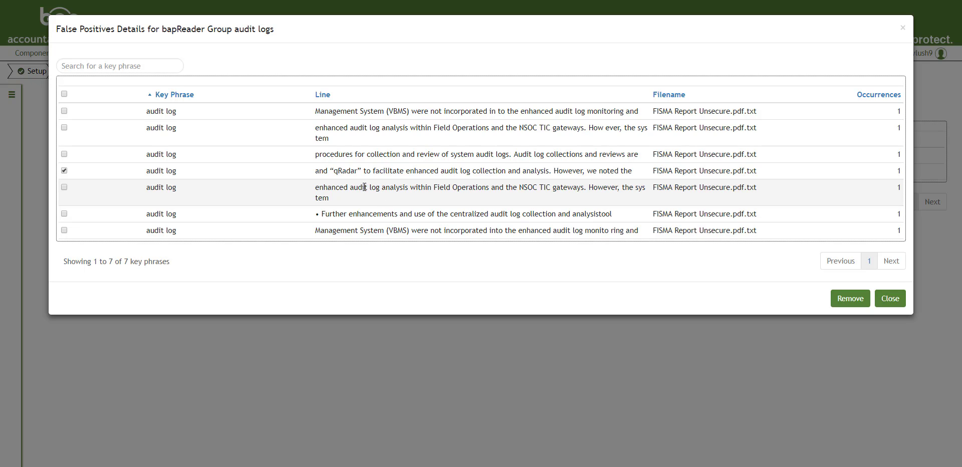
pyautogui.click(64, 187)
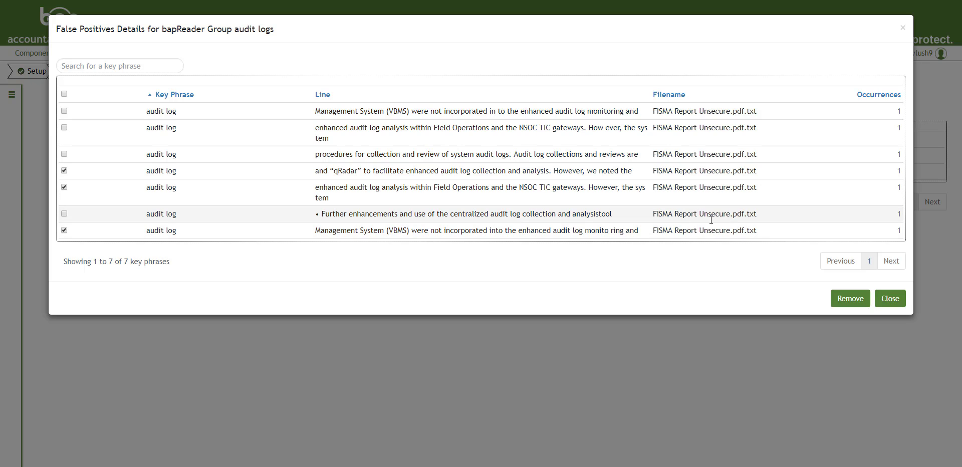
pyautogui.click(851, 299)
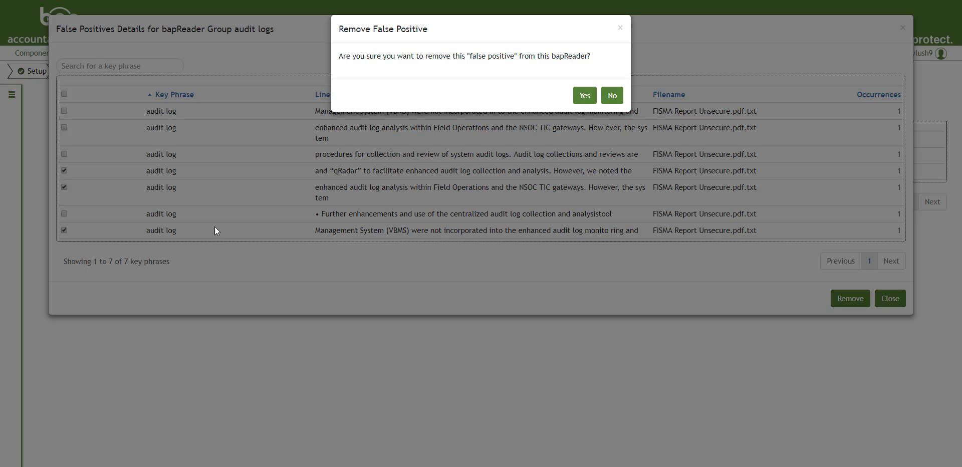
pyautogui.click(580, 99)
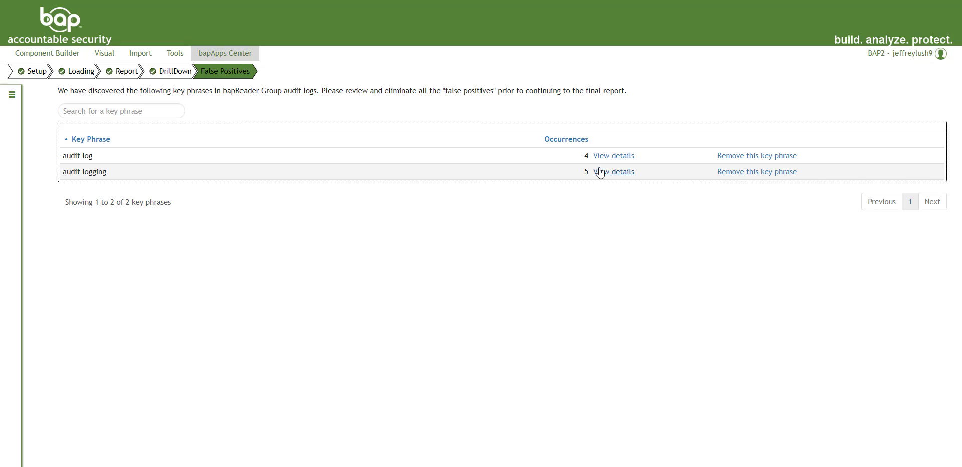
# Remove three "audit logging" false positives: the table-of-contents line, the "C. Audit Logging and Monitoring" heading and the bulleted "Audit Logging and Monitoring" line.
pyautogui.click(612, 173)
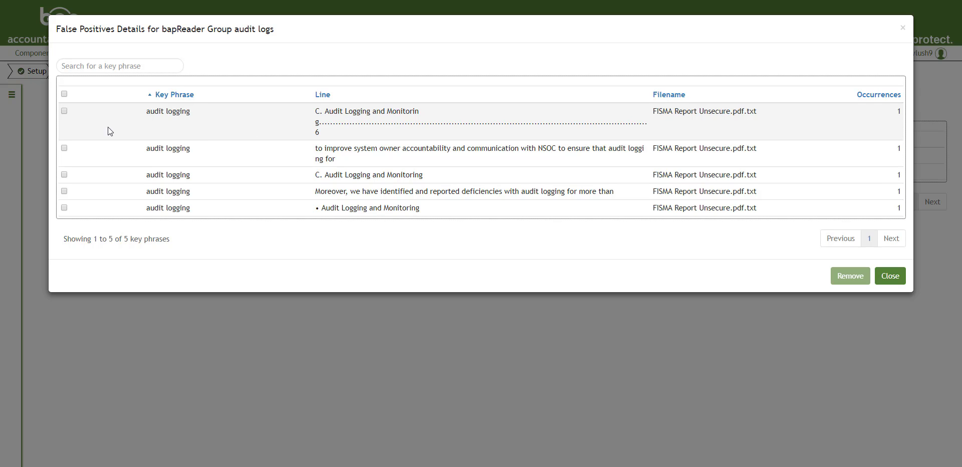
pyautogui.click(63, 111)
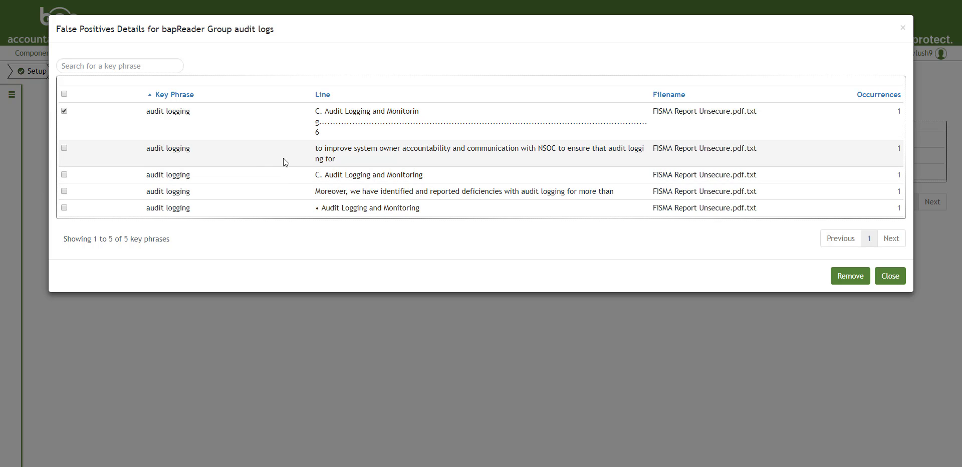
pyautogui.click(66, 174)
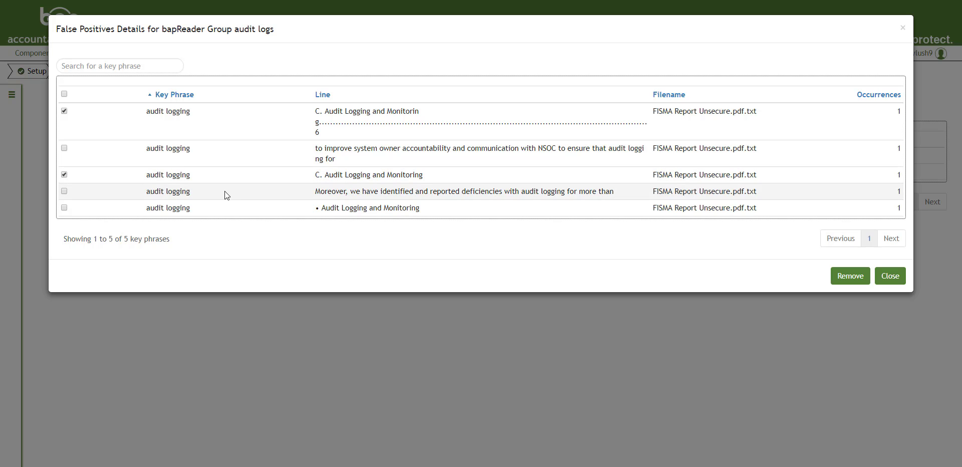
pyautogui.click(64, 208)
pyautogui.click(853, 276)
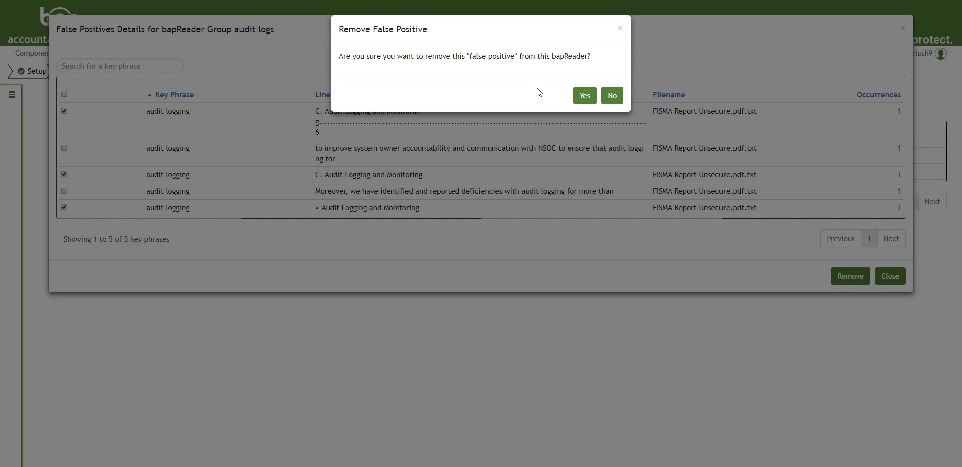
pyautogui.click(583, 96)
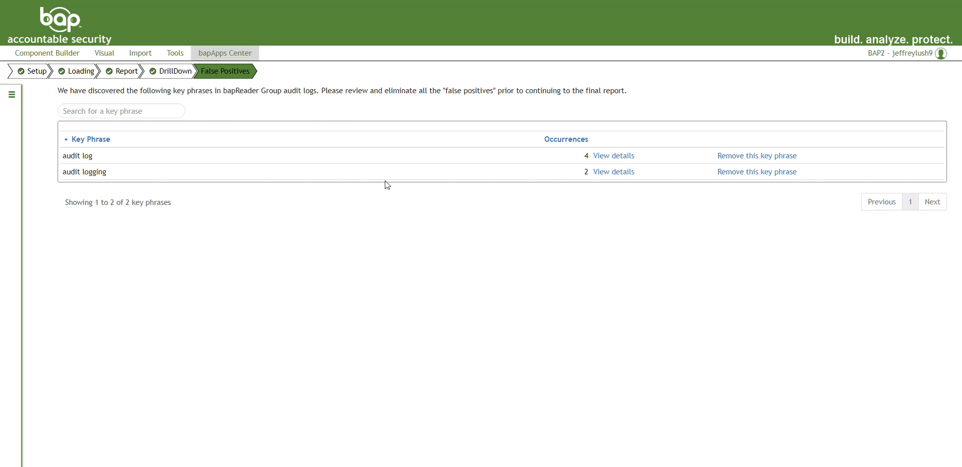
# Return to the Audit Logs in VA OIG report and export its updated results as an XLSX file, opening it in Excel.
pyautogui.click(123, 76)
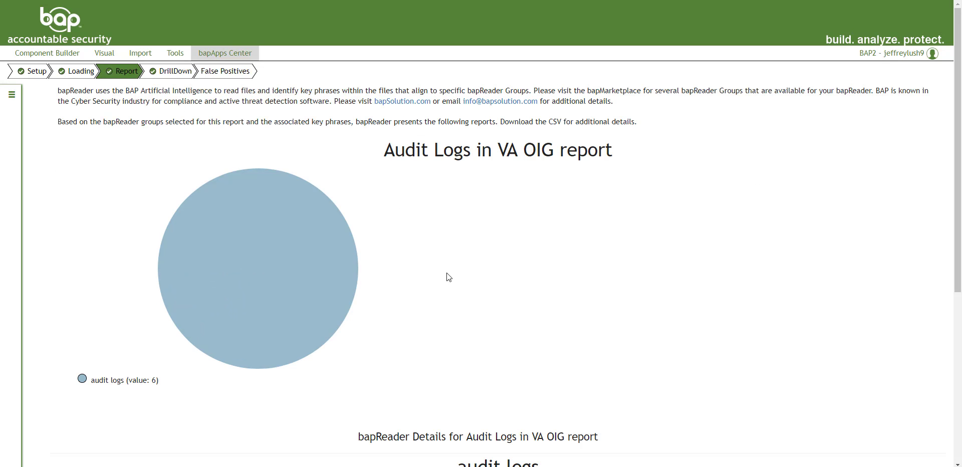
pyautogui.scroll(-4, 446, 275)
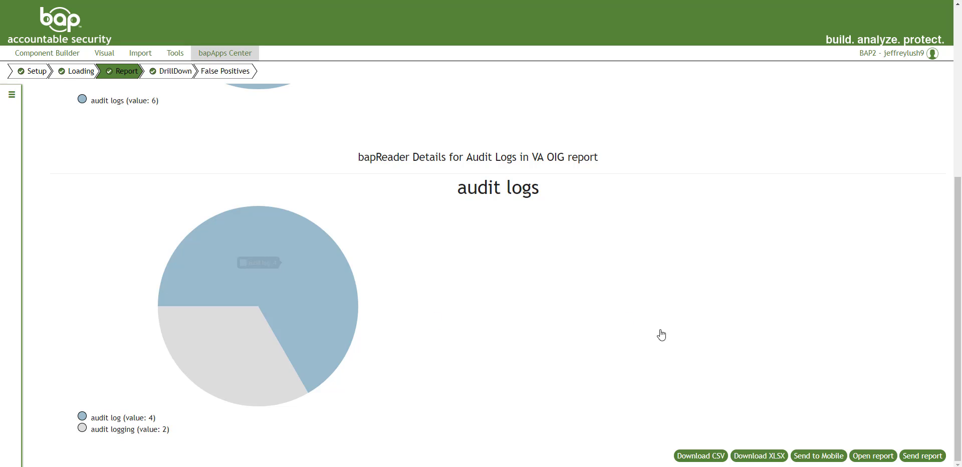
pyautogui.click(773, 457)
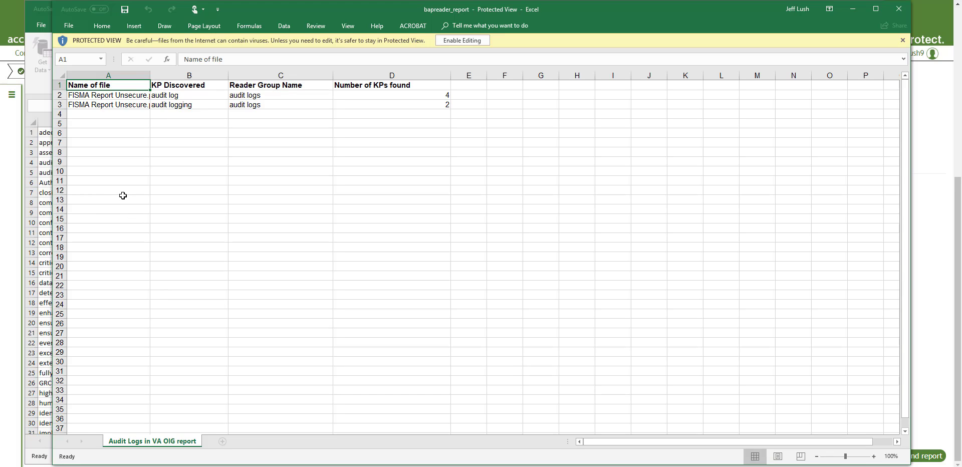
# Examine the exported workbook's file names, discovered key phrases, reader group names and number of key phrases found, narrowing the file name column.
pyautogui.click(96, 99)
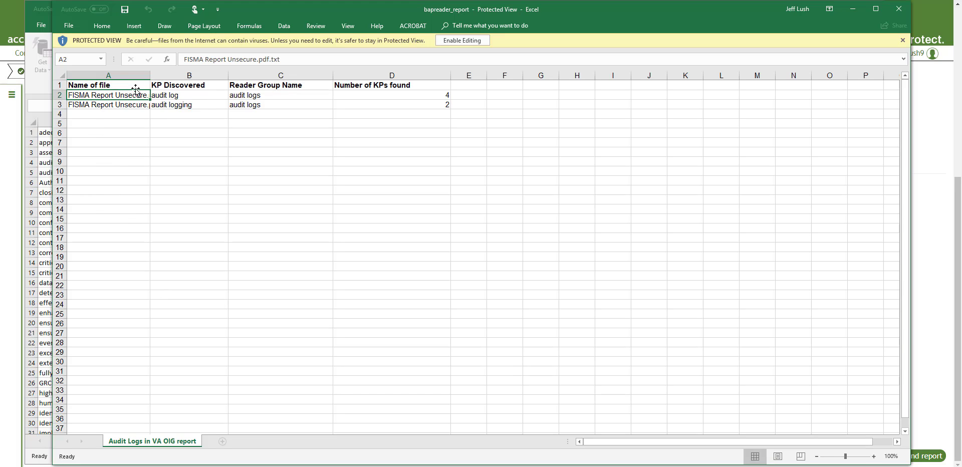
pyautogui.moveTo(150, 76); pyautogui.dragTo(136, 107)
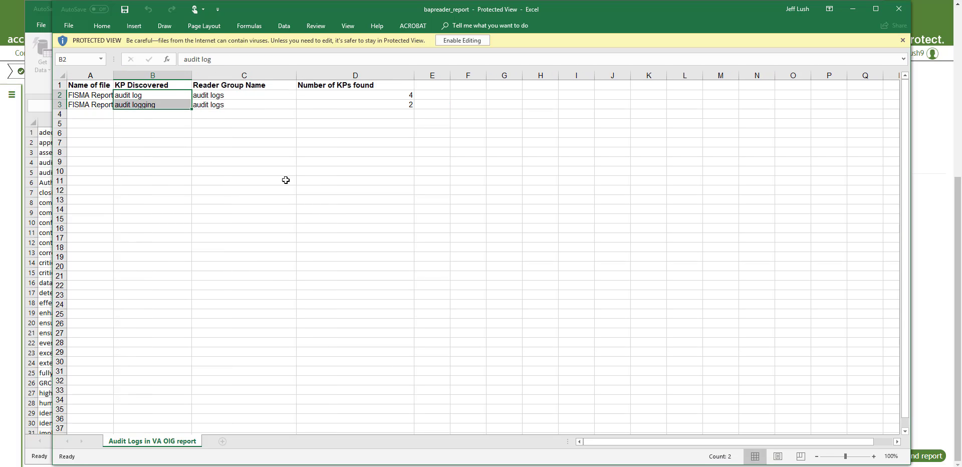
pyautogui.moveTo(227, 95); pyautogui.dragTo(226, 105)
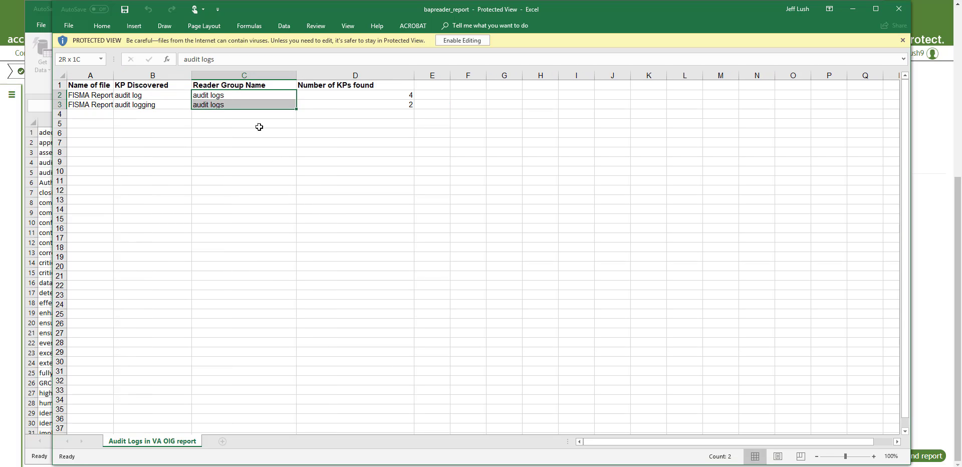
pyautogui.moveTo(398, 95); pyautogui.dragTo(401, 104)
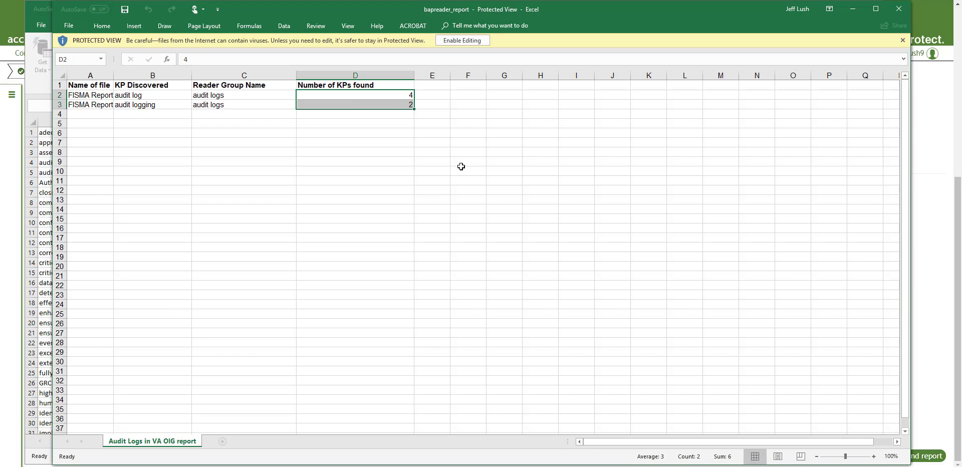
pyautogui.click(418, 170)
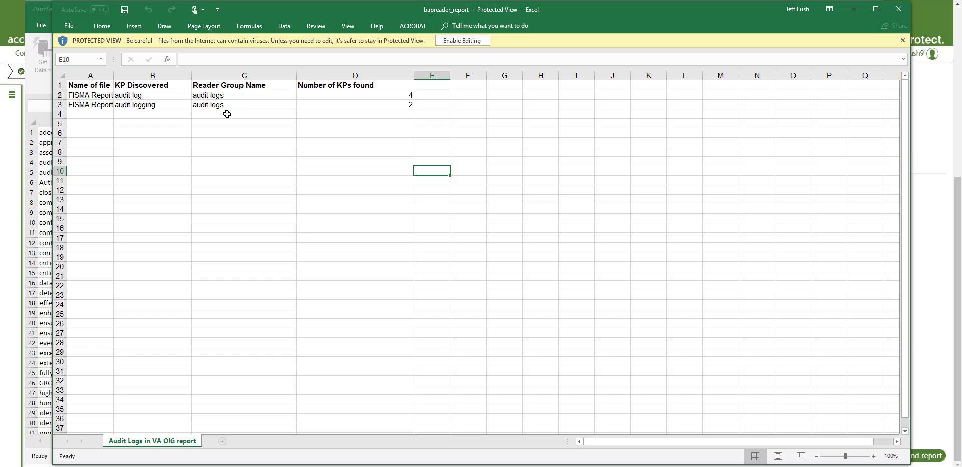
pyautogui.click(402, 95)
pyautogui.click(407, 105)
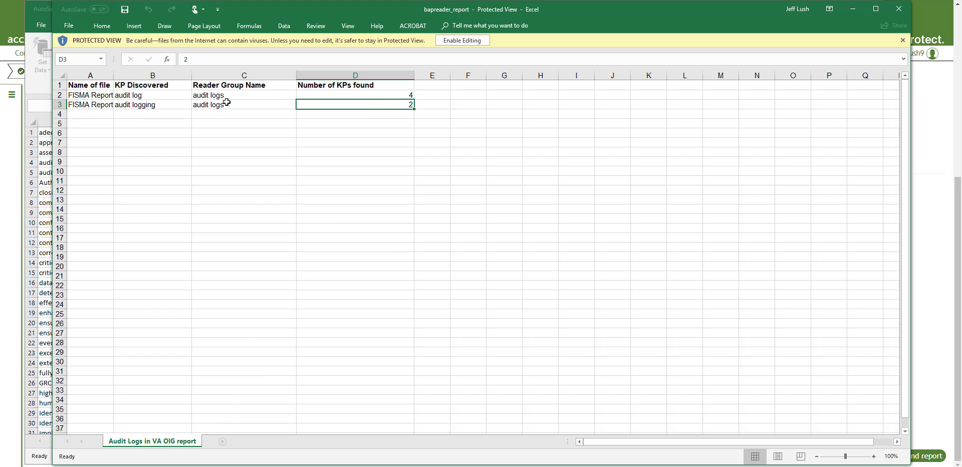
pyautogui.moveTo(211, 94); pyautogui.dragTo(308, 104)
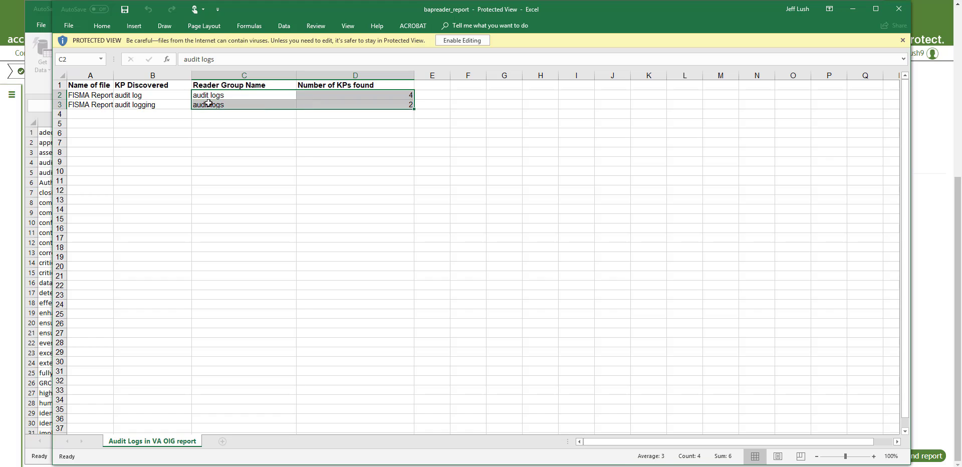
pyautogui.click(302, 161)
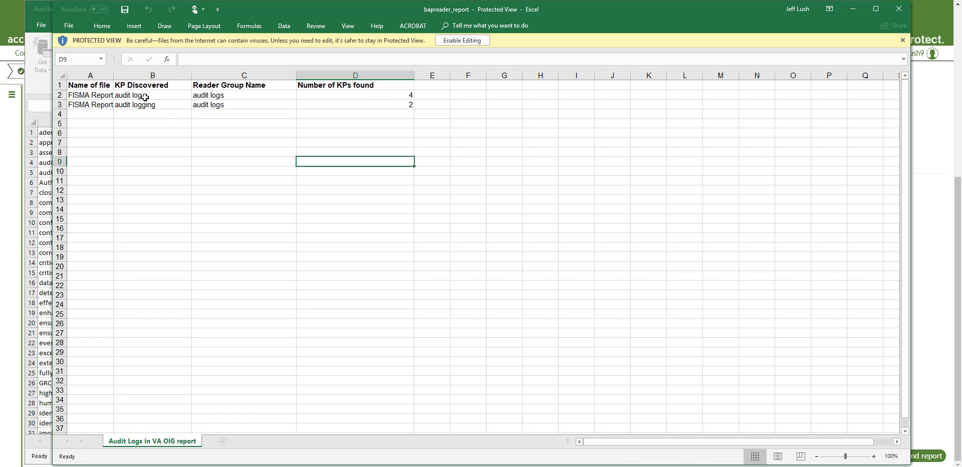
pyautogui.moveTo(145, 97); pyautogui.dragTo(368, 104)
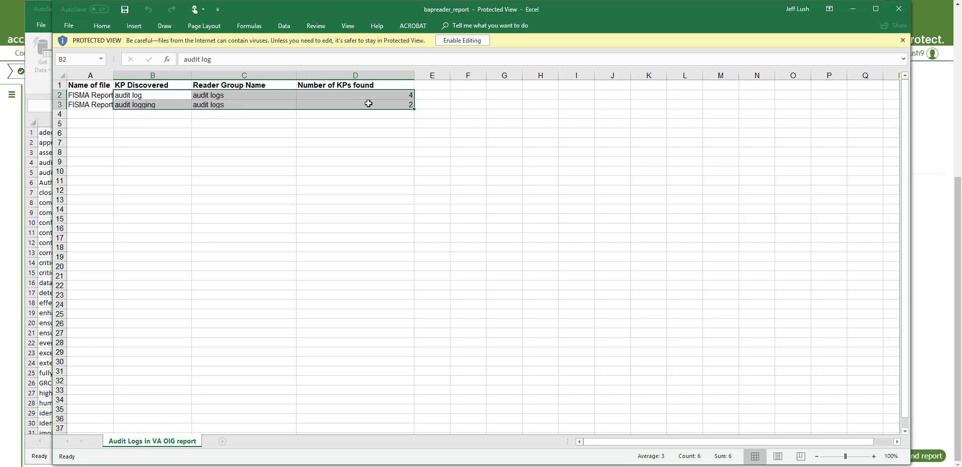
pyautogui.rightClick(368, 104)
pyautogui.press('Escape')
# Switch back to the browser, generate the PDF report of the audit logs drilldown, review it and close it.
pyautogui.click(927, 239)
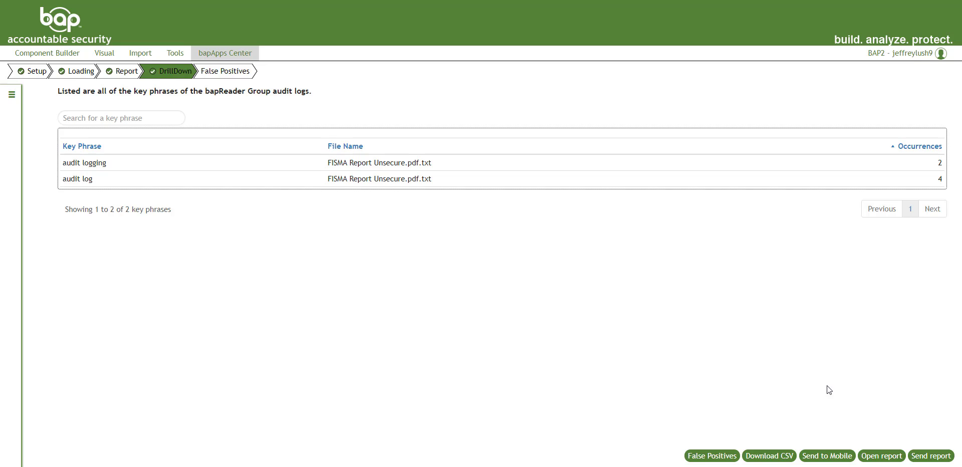
pyautogui.click(881, 455)
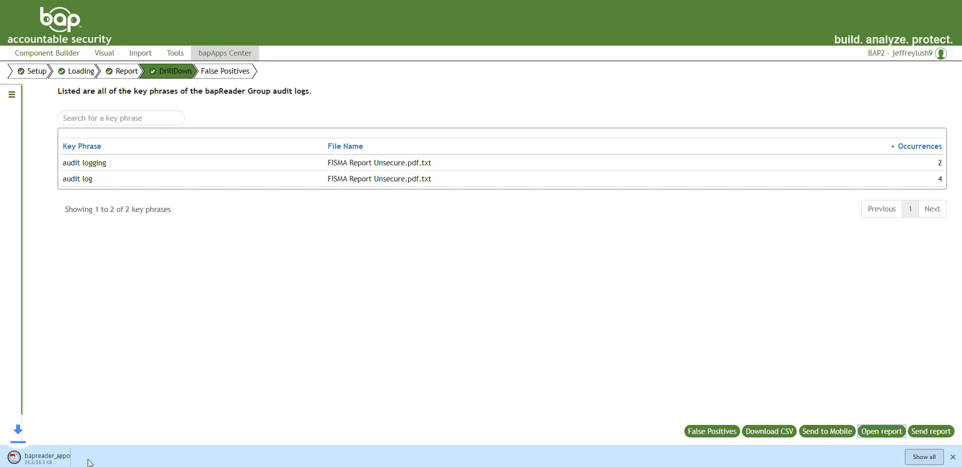
pyautogui.click(89, 460)
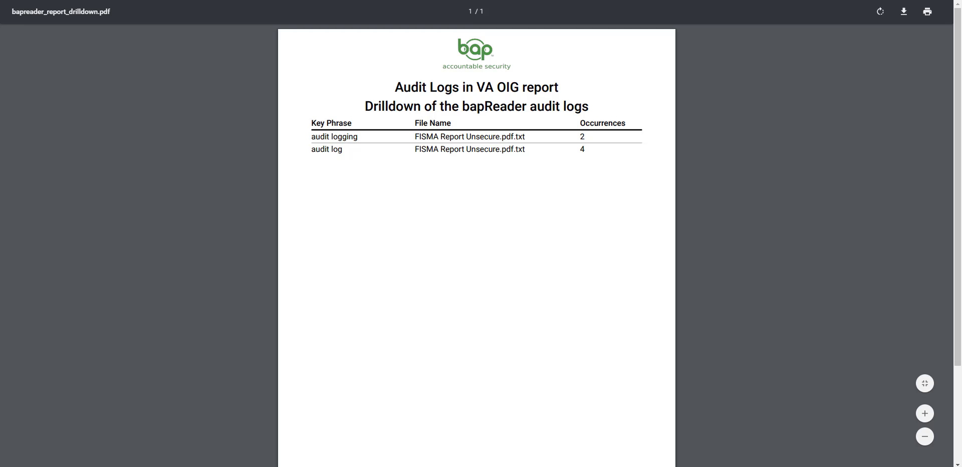
pyautogui.hotkey('ctrl', 'w')
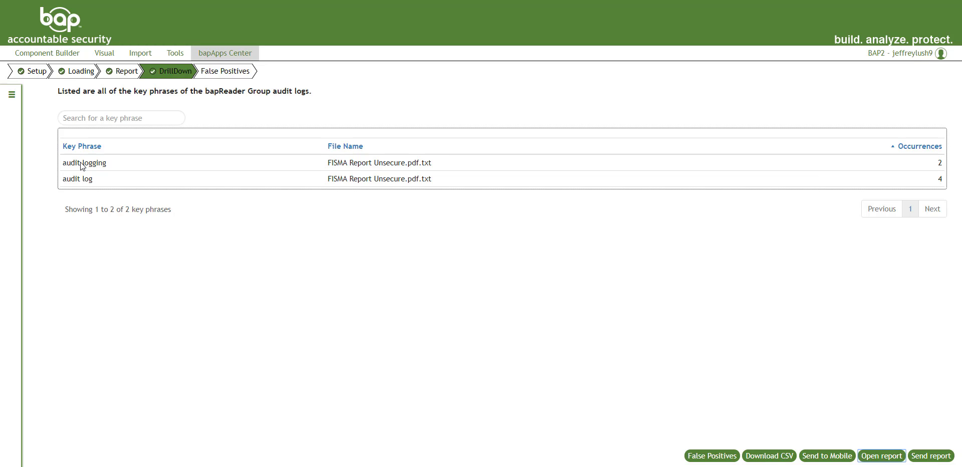
# Return to the main report, generate its PDF version and review the overall and key phrase chart pages.
pyautogui.click(136, 78)
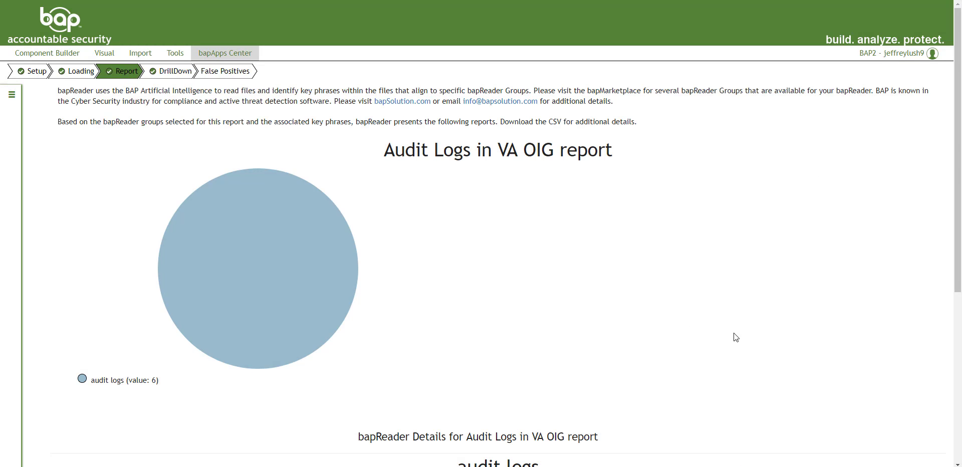
pyautogui.scroll(-5, 751, 338)
pyautogui.click(872, 456)
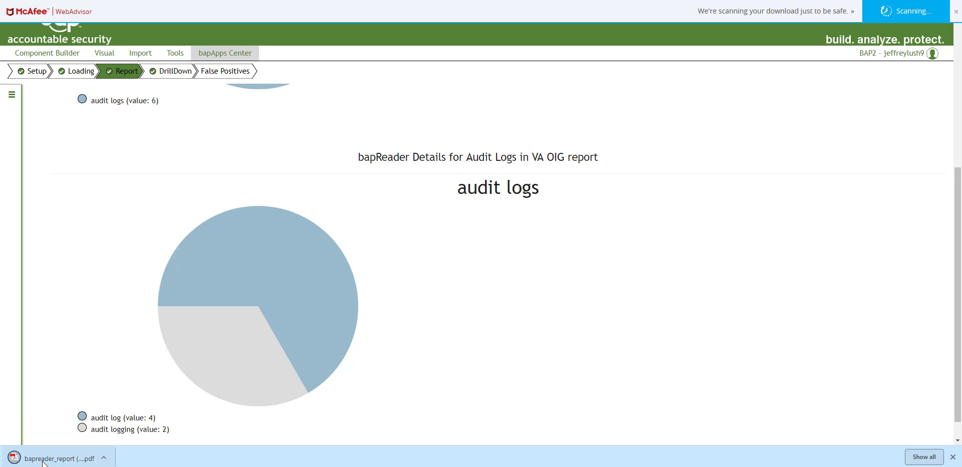
pyautogui.scroll(-8, 451, 224)
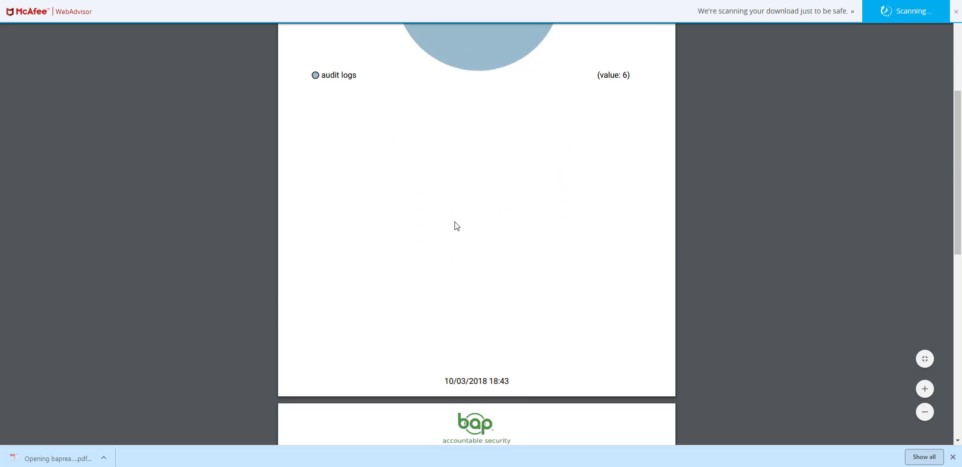
pyautogui.scroll(-6, 461, 223)
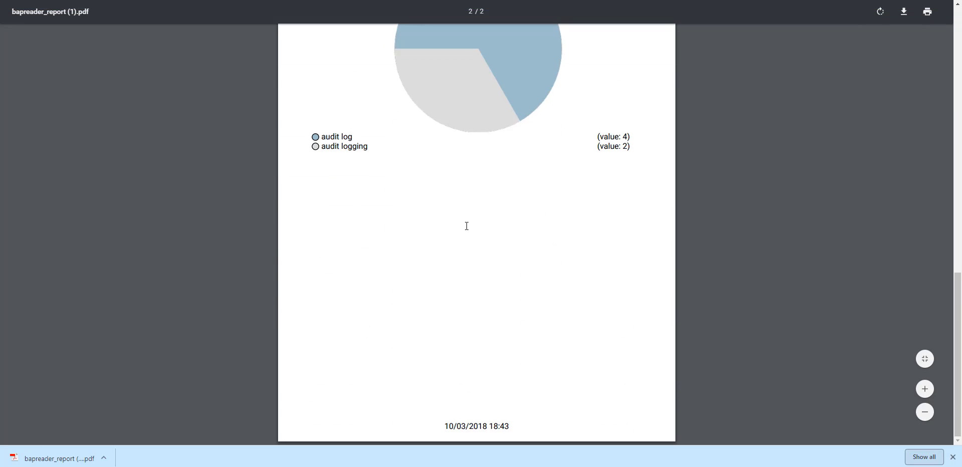